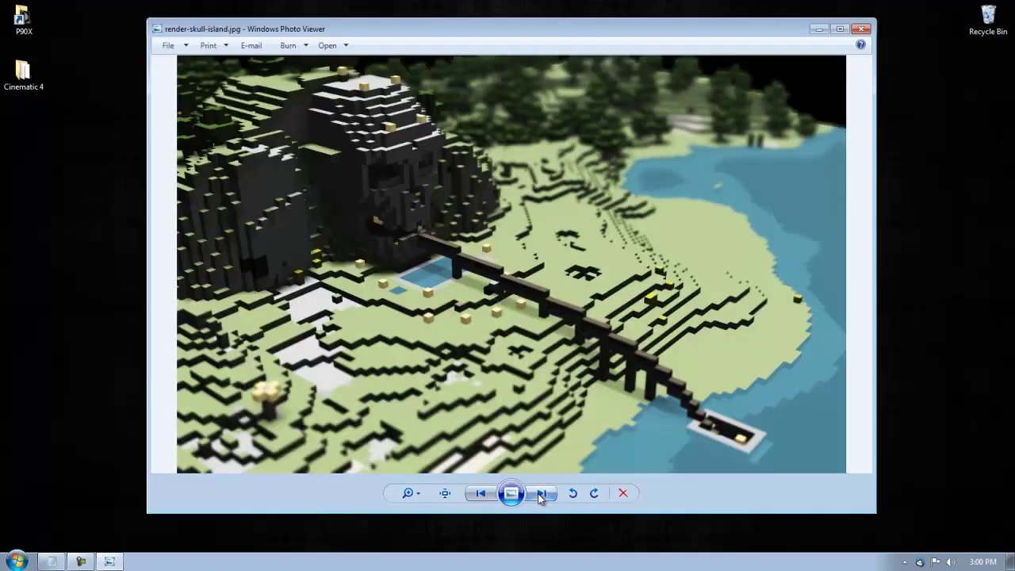
View the next rendered Minecraft image, Untitled.png, and close the photo viewer.
left_click(541, 493)
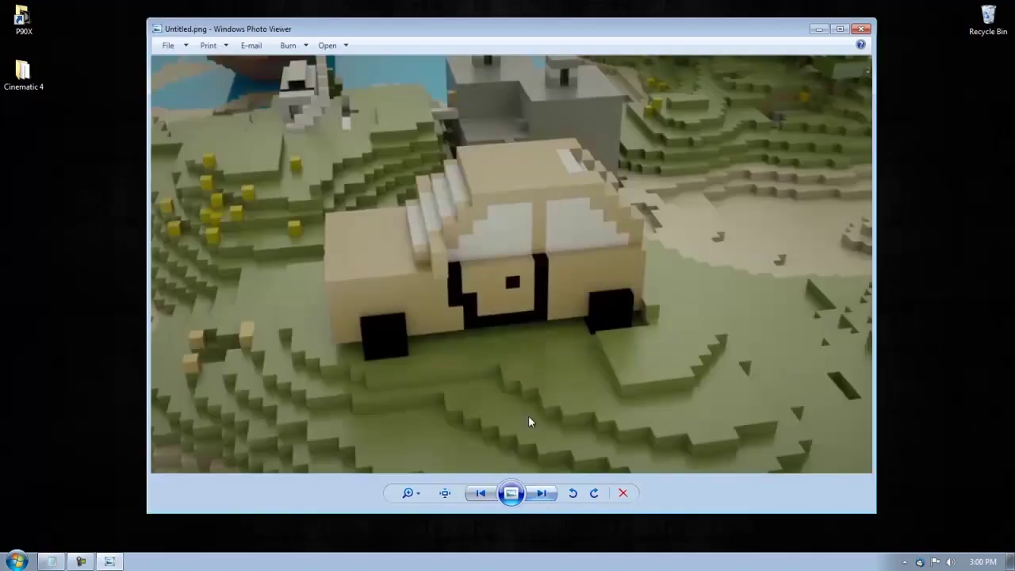
left_click(861, 29)
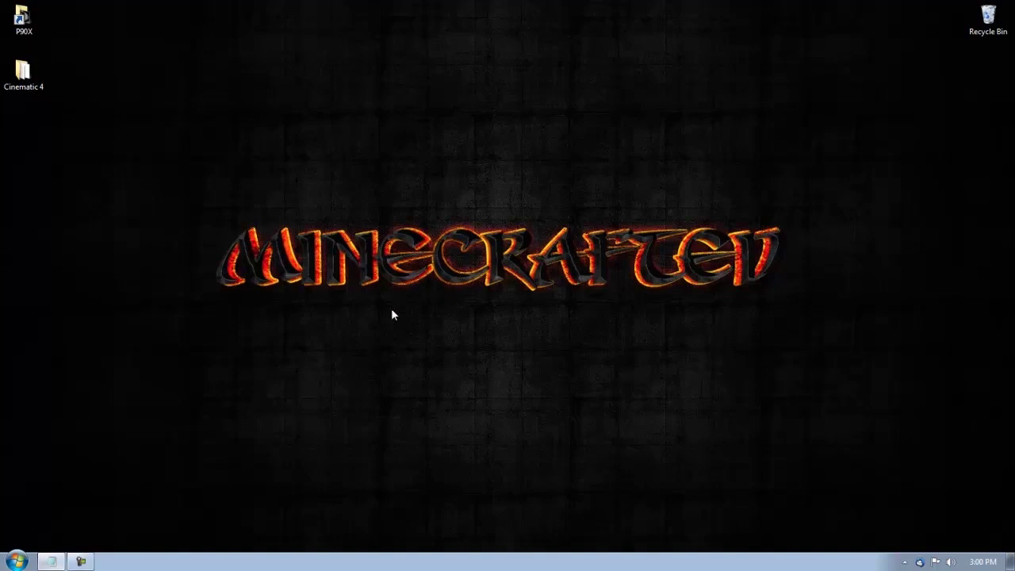
Launch MCEdit and load the world New World (New World-) from the list of saved worlds.
key("alt+space")
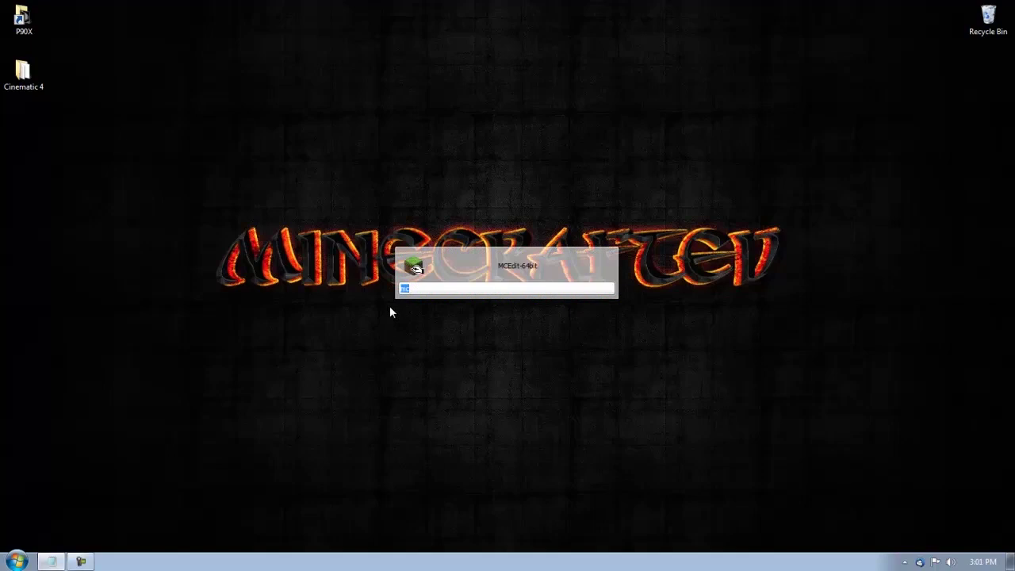
key("Return")
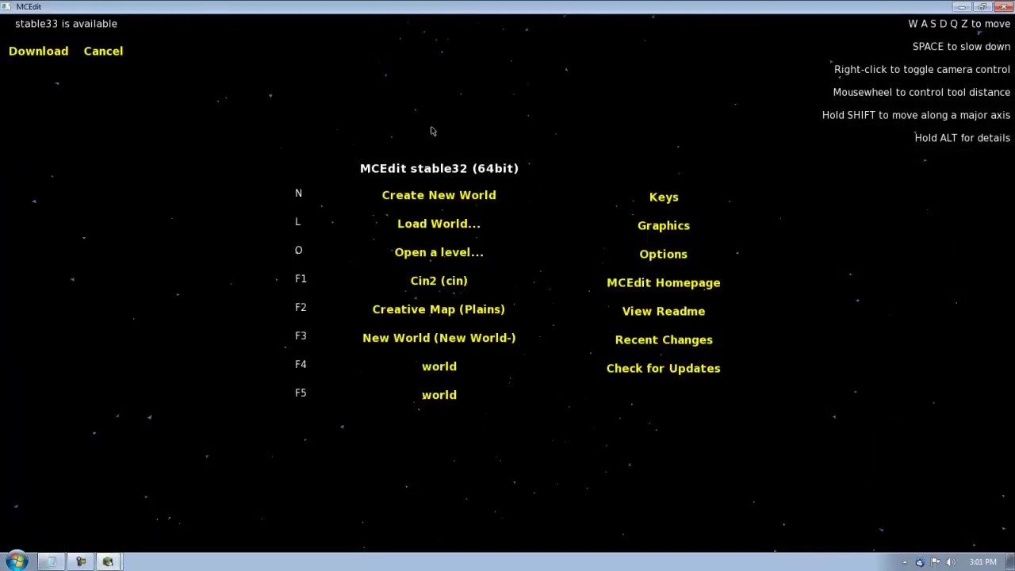
left_click(452, 225)
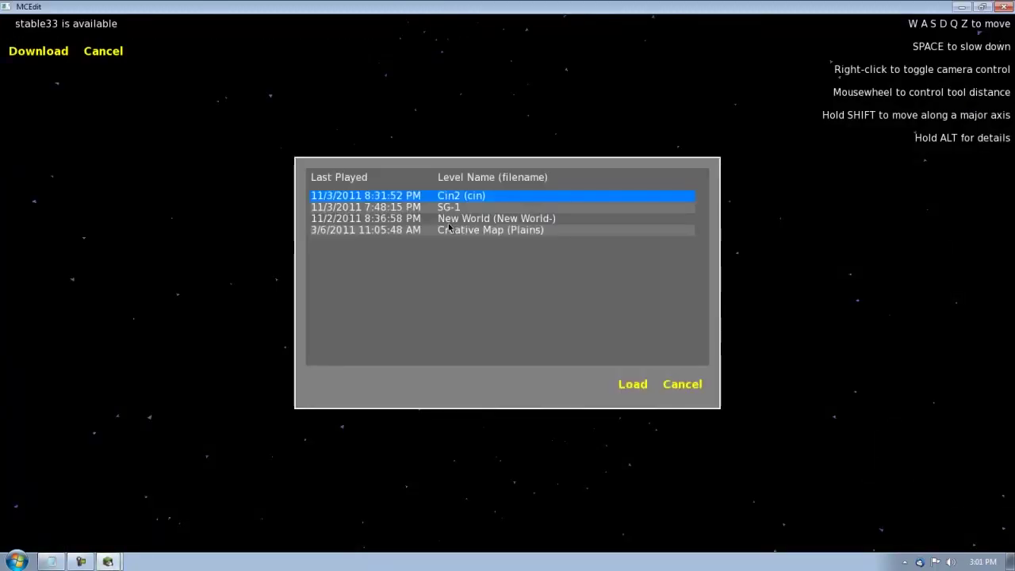
left_click(626, 383)
Examine the circular fortress from above, including its courtyard, outer ring of towers and the surrounding desert and water.
right_click(627, 384)
key("s")
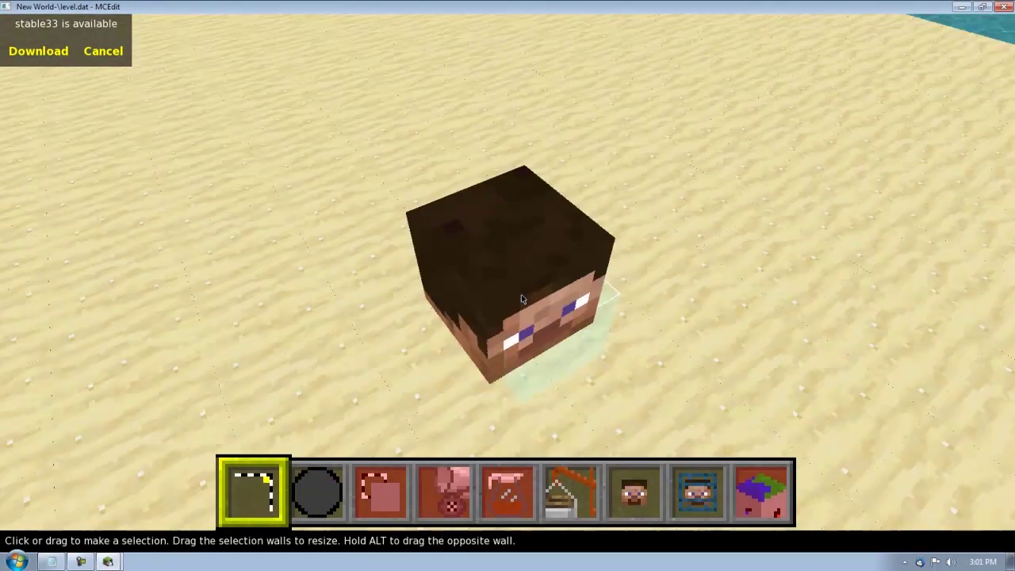
key("s")
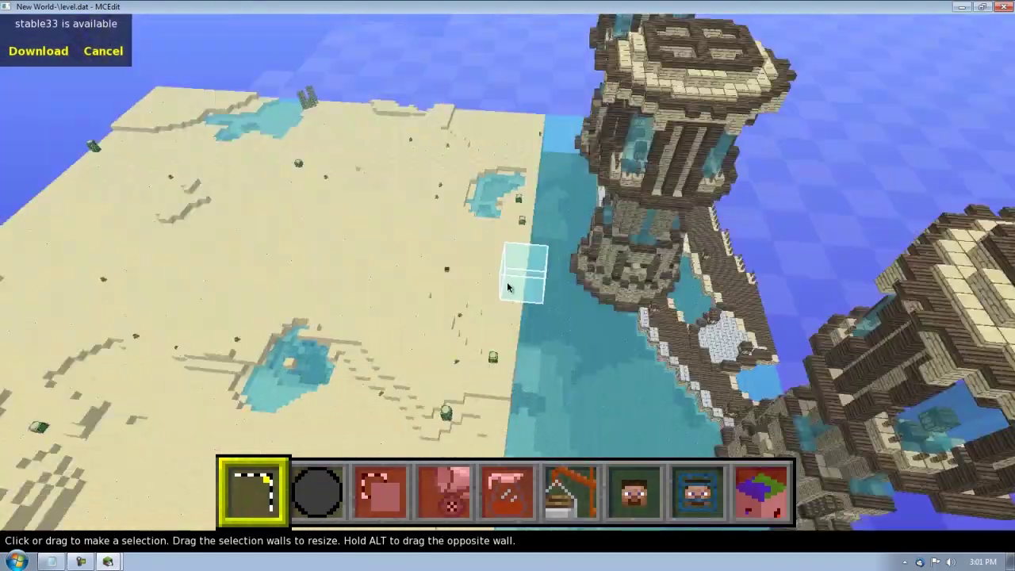
key("s")
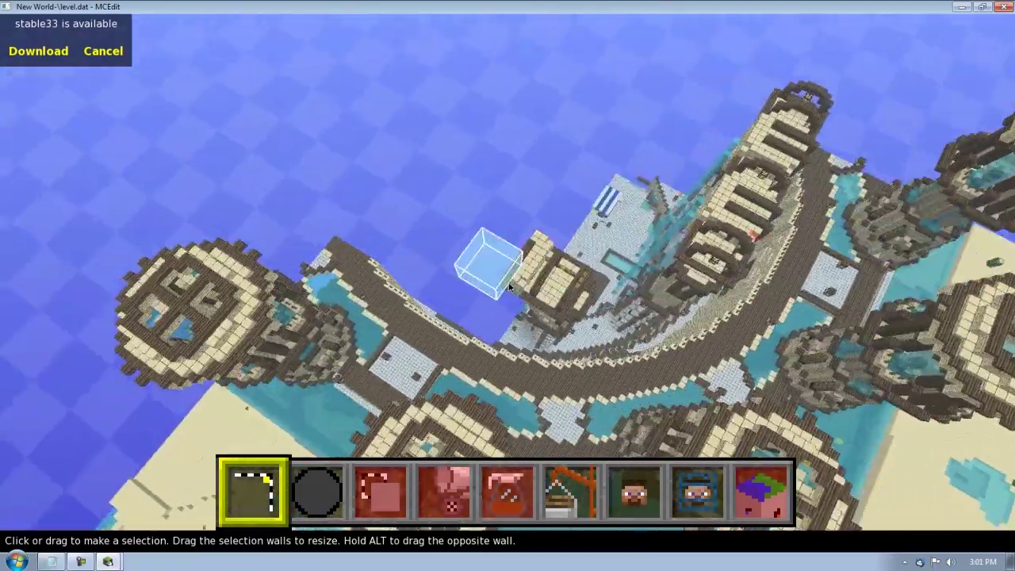
key("a")
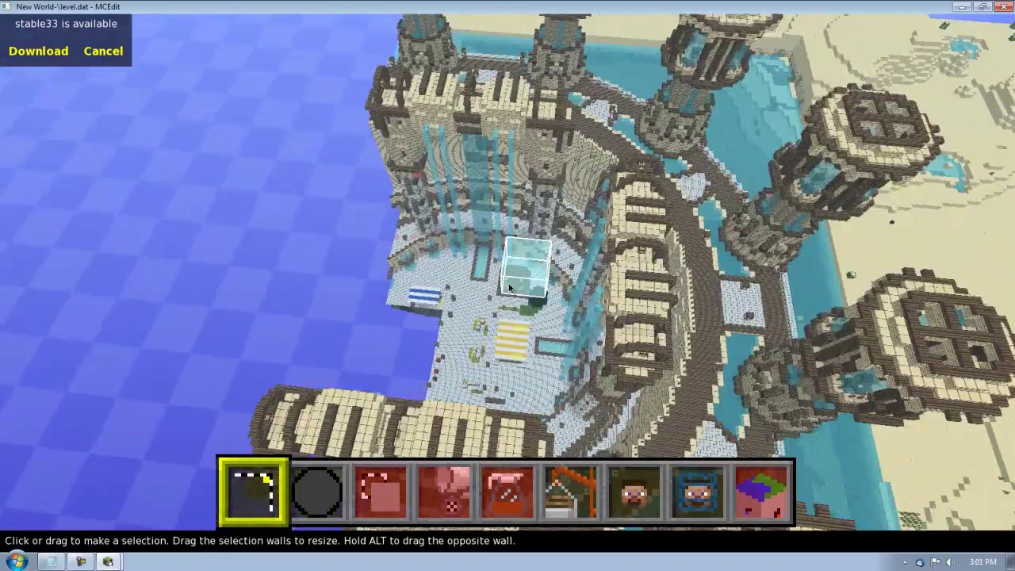
key("d")
key("d")
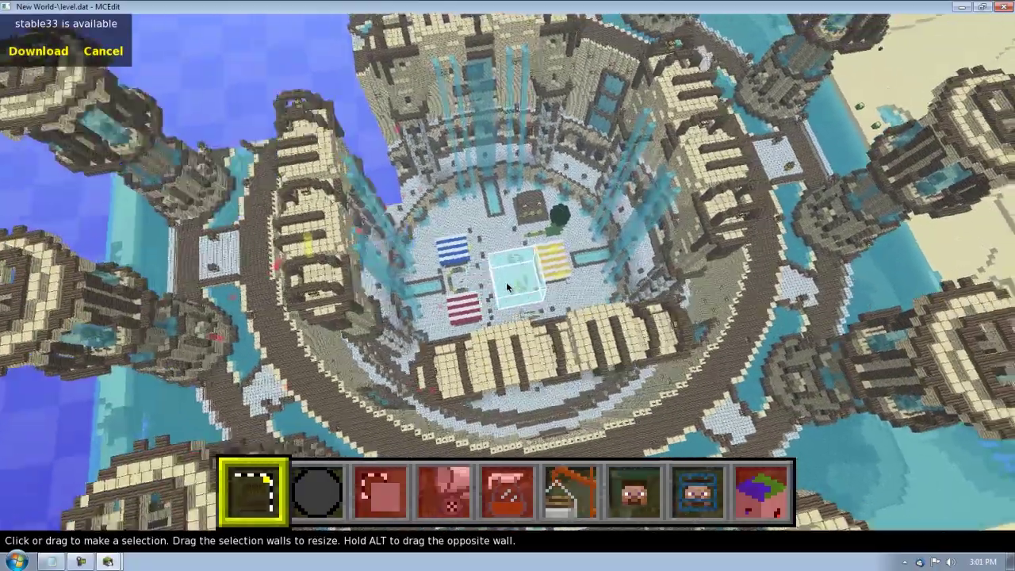
key("s")
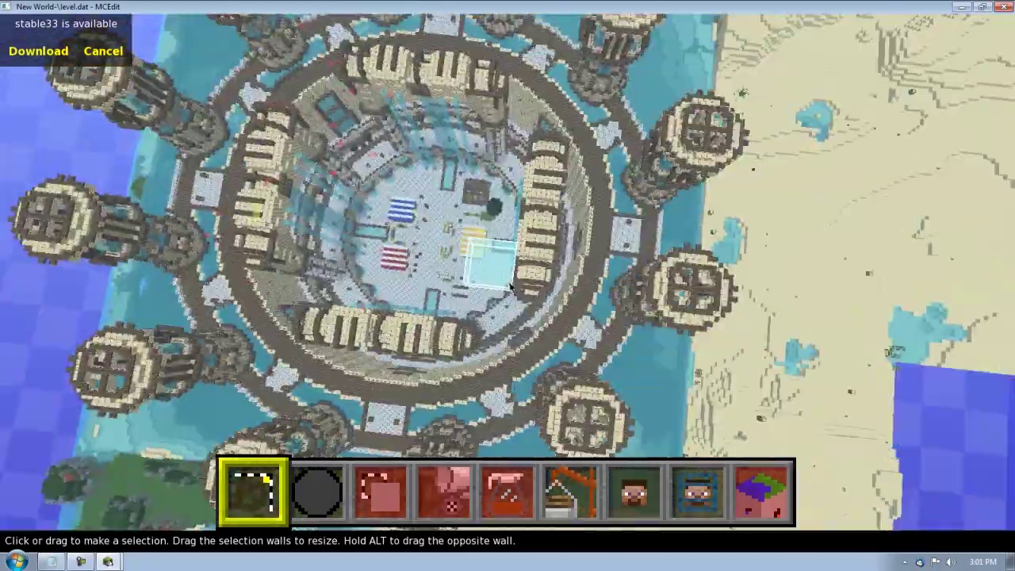
key("w")
key("a")
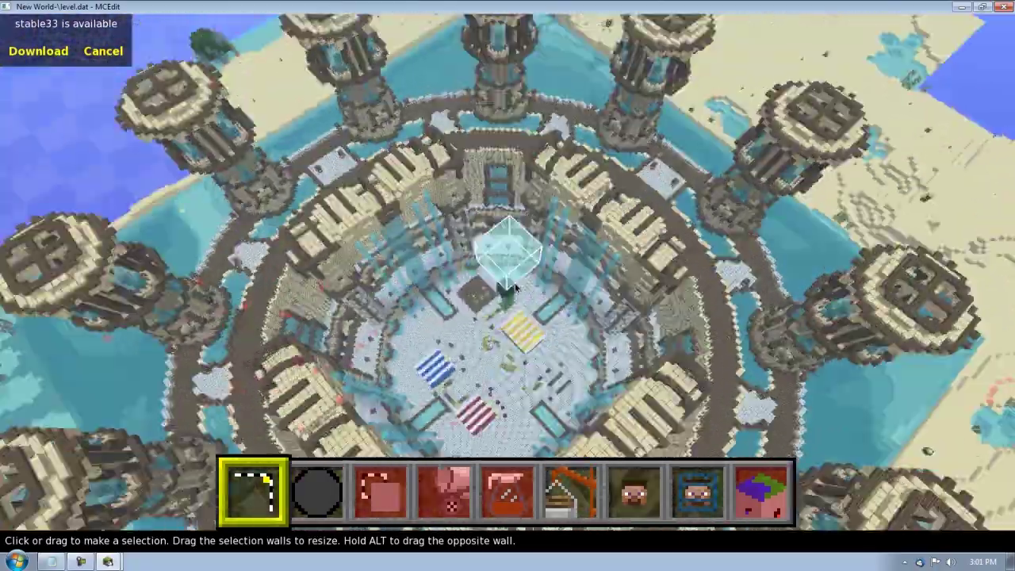
key("s")
right_click(508, 280)
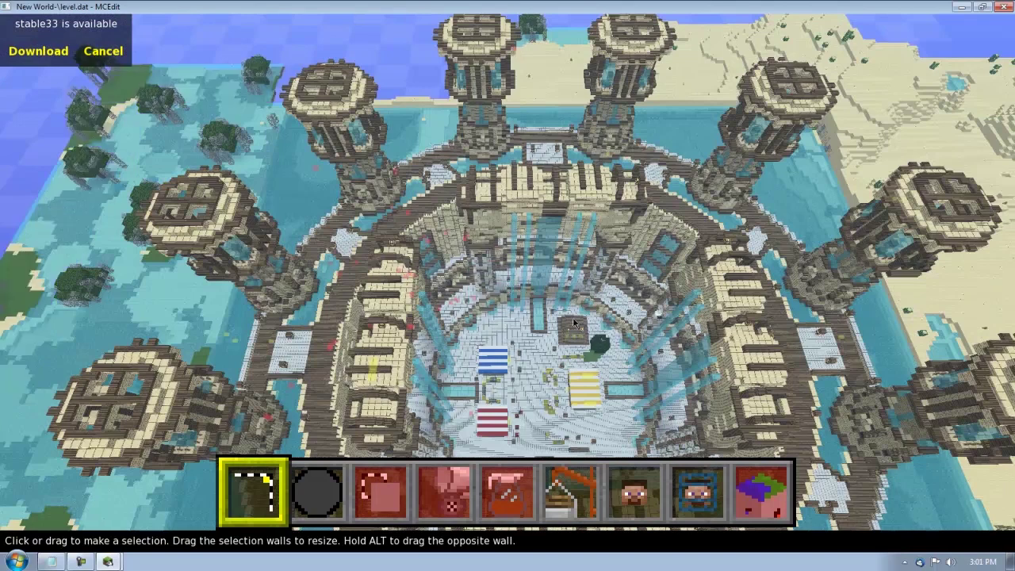
Move the world's spawn point onto the fortress's inner roof and let the editor fix the spawn column automatically.
left_click(687, 485)
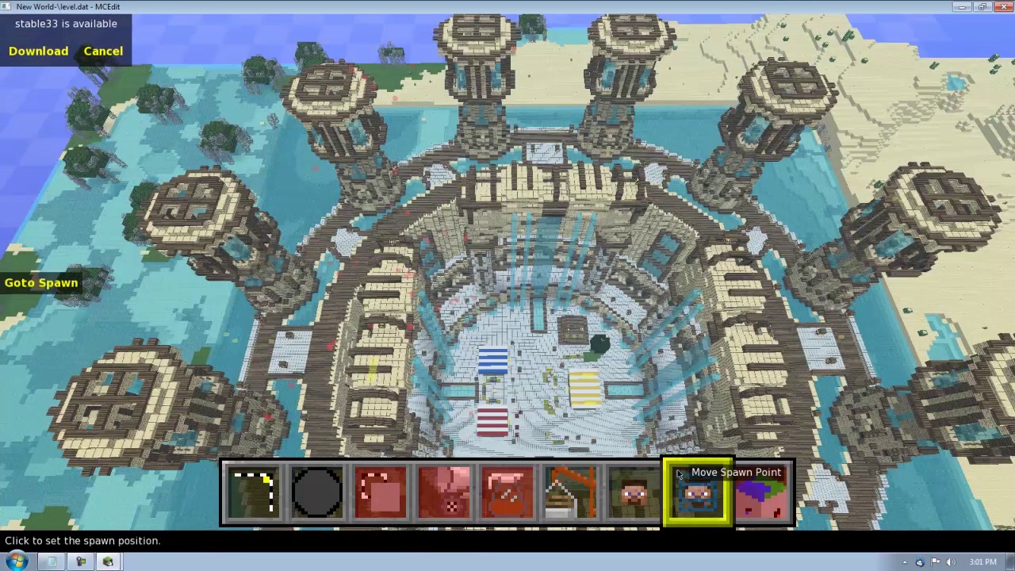
left_click(522, 198)
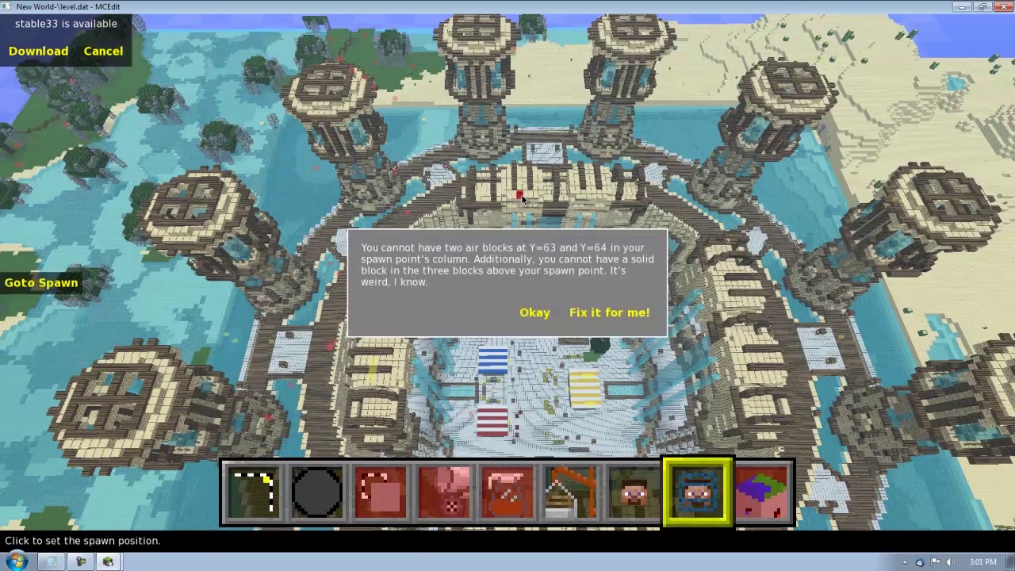
left_click(535, 314)
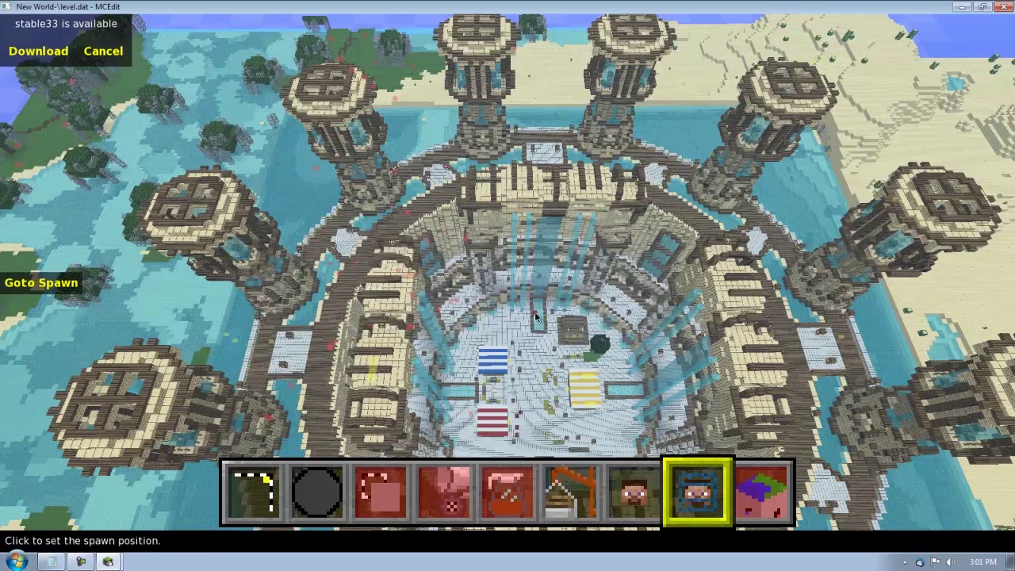
left_click(525, 194)
left_click(582, 313)
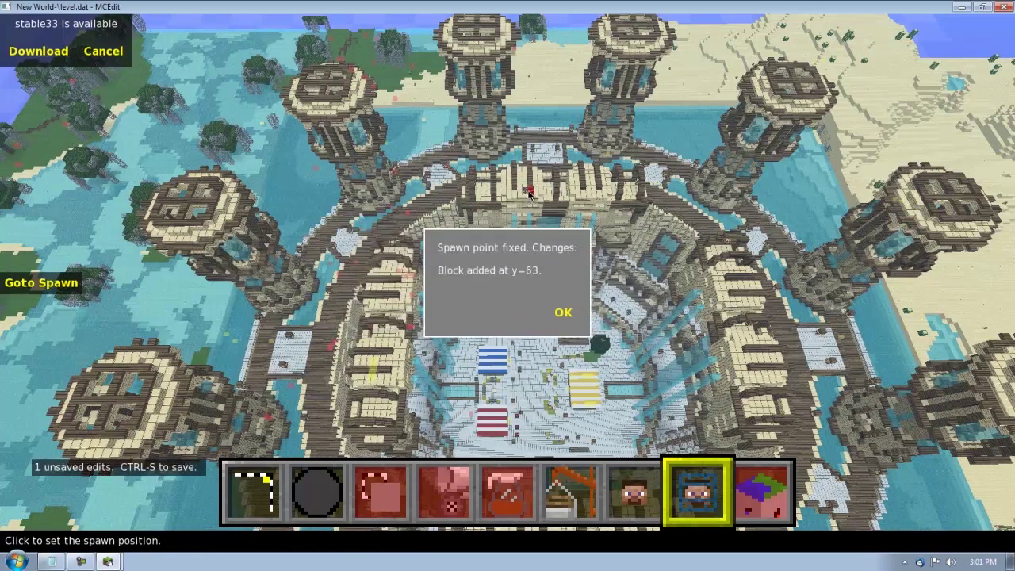
left_click(568, 315)
right_click(547, 266)
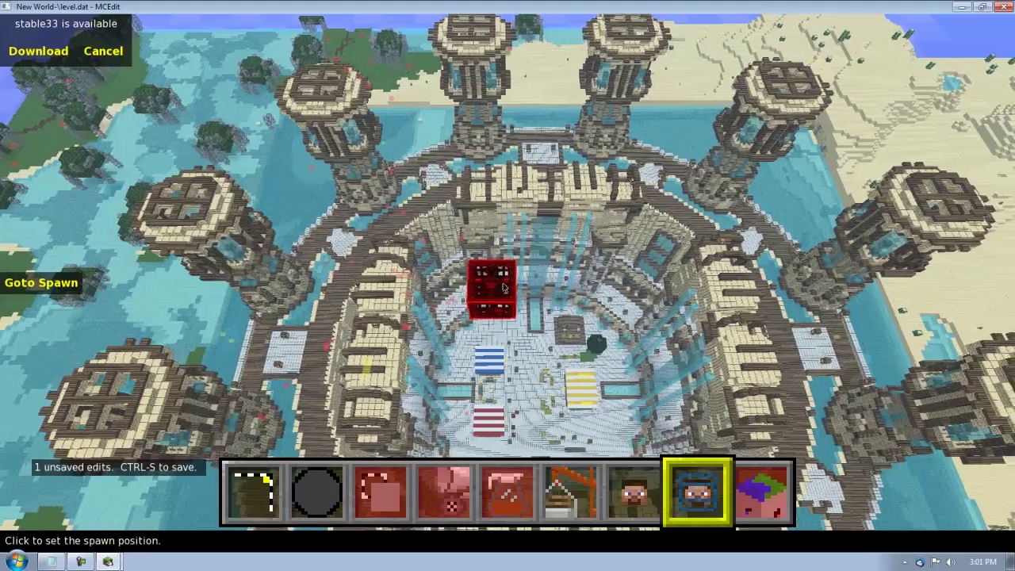
key("Escape")
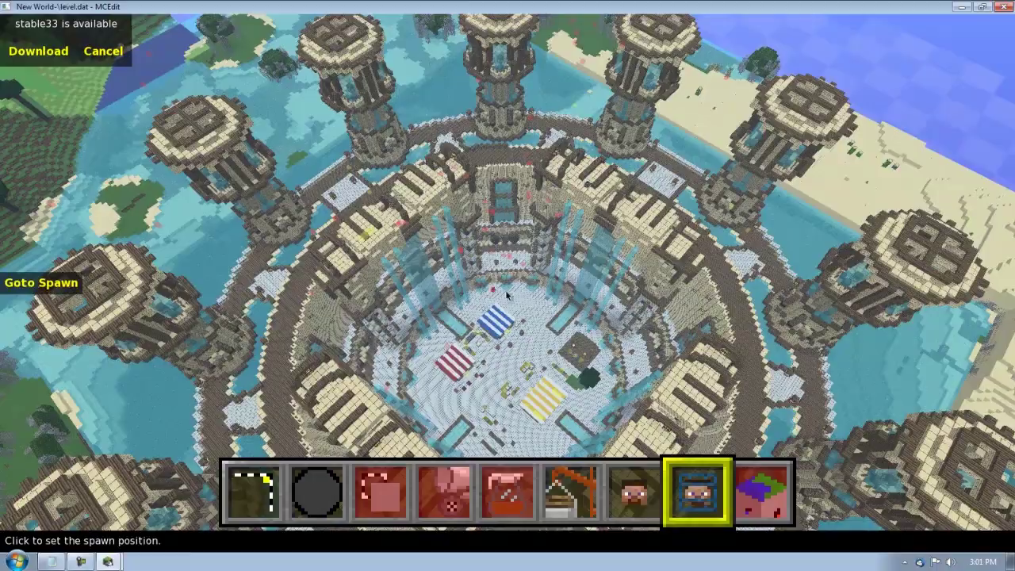
Inspect the fortress from several sides, circling the towers, inner walls and neighbouring terrain.
right_click(485, 285)
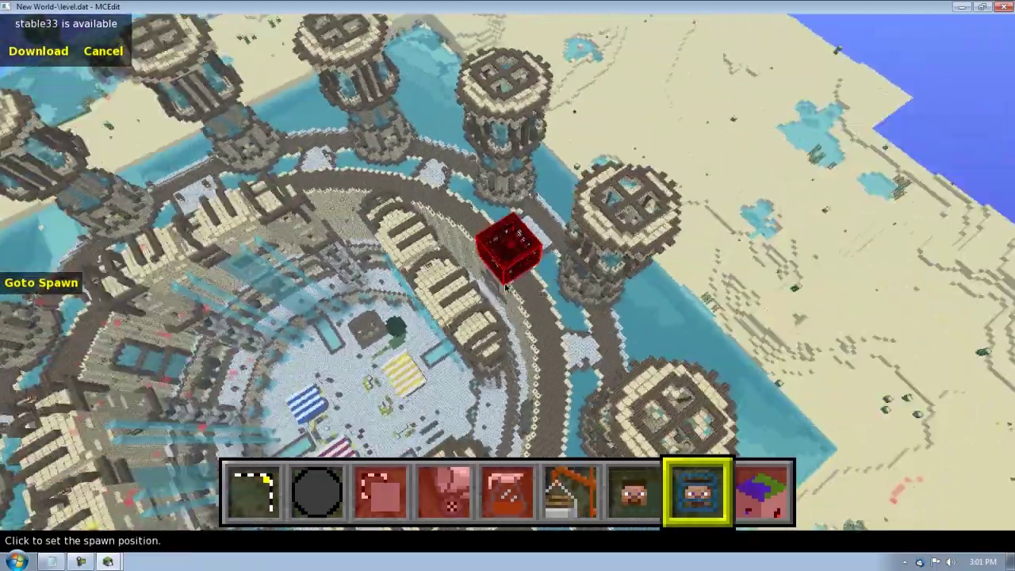
key("a")
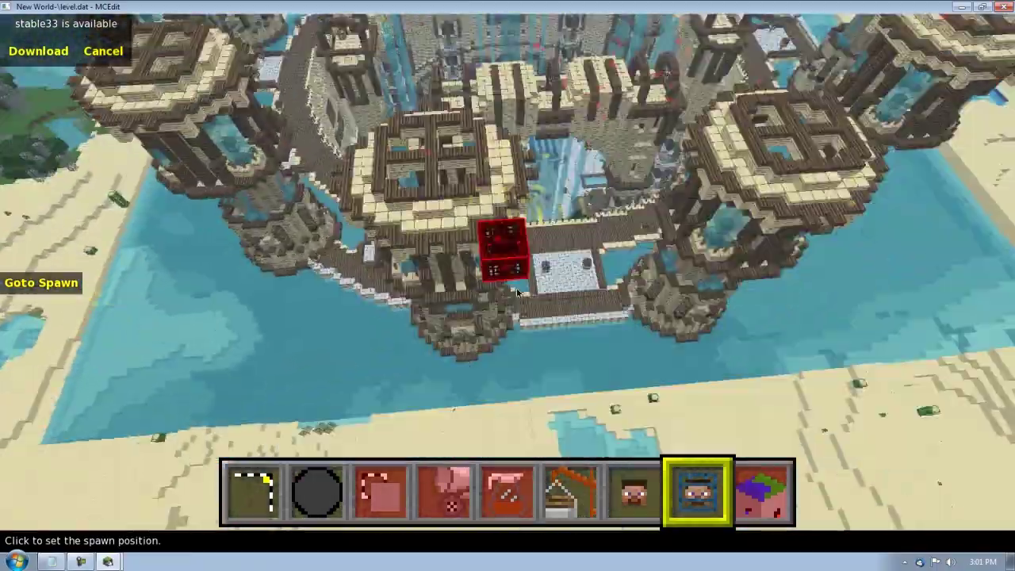
key("a")
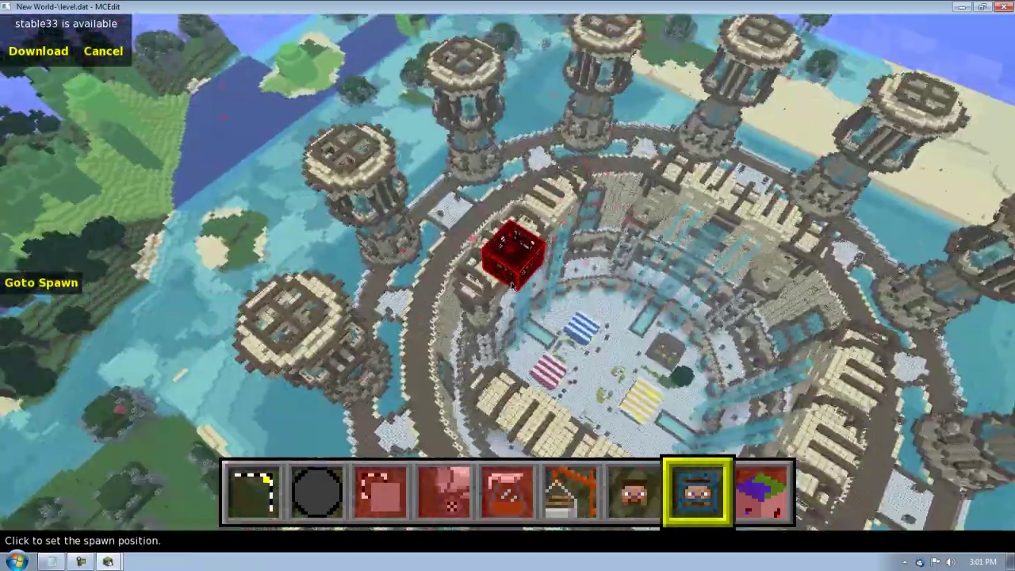
key("d")
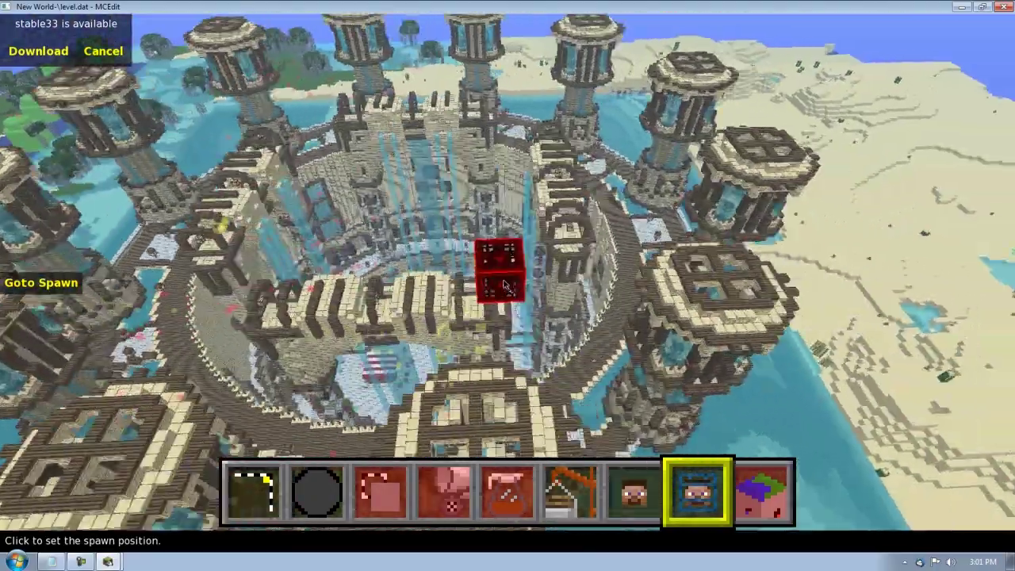
mouse_move(506, 287)
right_mouse_down()
mouse_move(509, 238)
mouse_move(517, 266)
mouse_move(528, 263)
mouse_move(508, 287)
right_mouse_up()
key("a")
key("d")
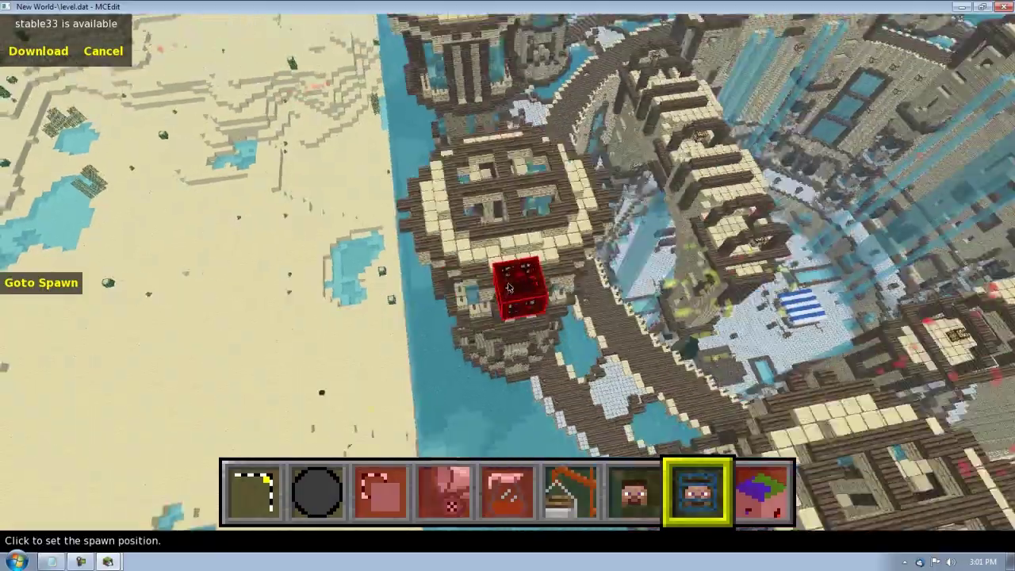
mouse_move(510, 287)
right_mouse_down()
mouse_move(483, 277)
mouse_move(530, 268)
mouse_move(494, 290)
mouse_move(515, 256)
mouse_move(519, 285)
mouse_move(481, 280)
mouse_move(476, 266)
mouse_move(514, 289)
mouse_move(519, 262)
mouse_move(479, 274)
mouse_move(516, 361)
mouse_move(508, 274)
mouse_move(520, 273)
mouse_move(500, 270)
mouse_move(510, 287)
mouse_move(514, 270)
mouse_move(507, 288)
right_mouse_up()
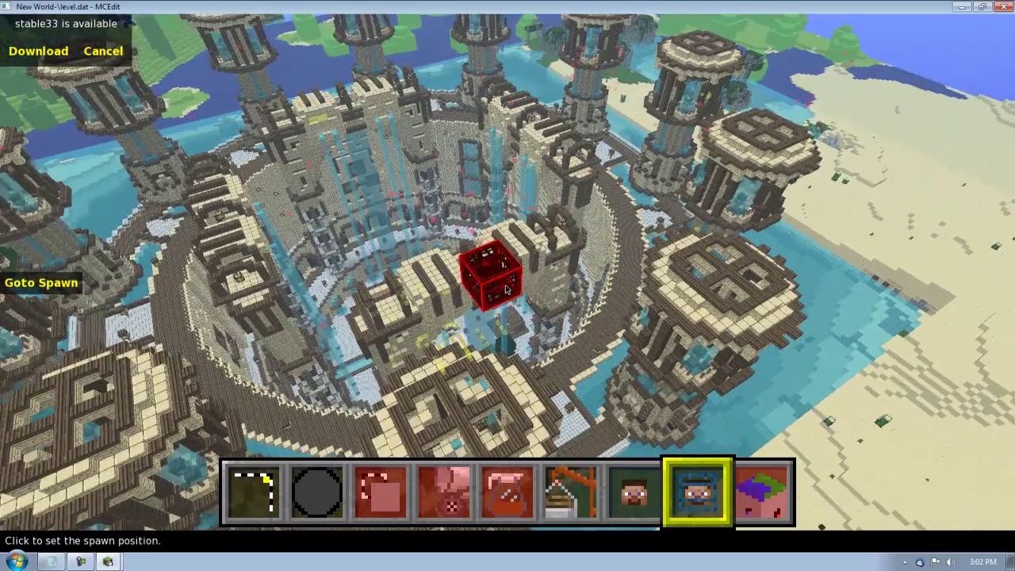
Switch back to the selection tool and close the world editor.
key("1")
left_click(508, 288)
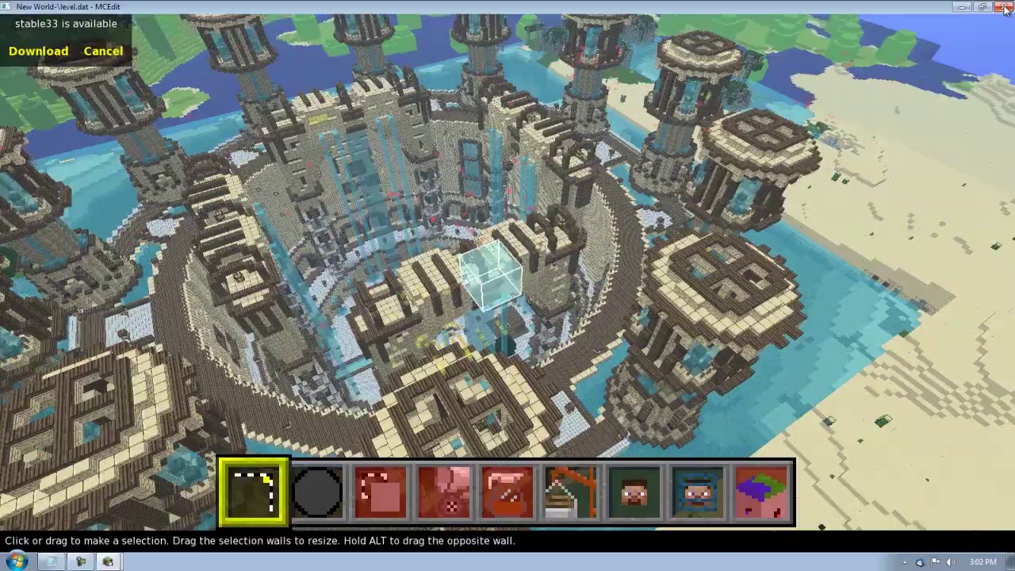
left_click(1004, 7)
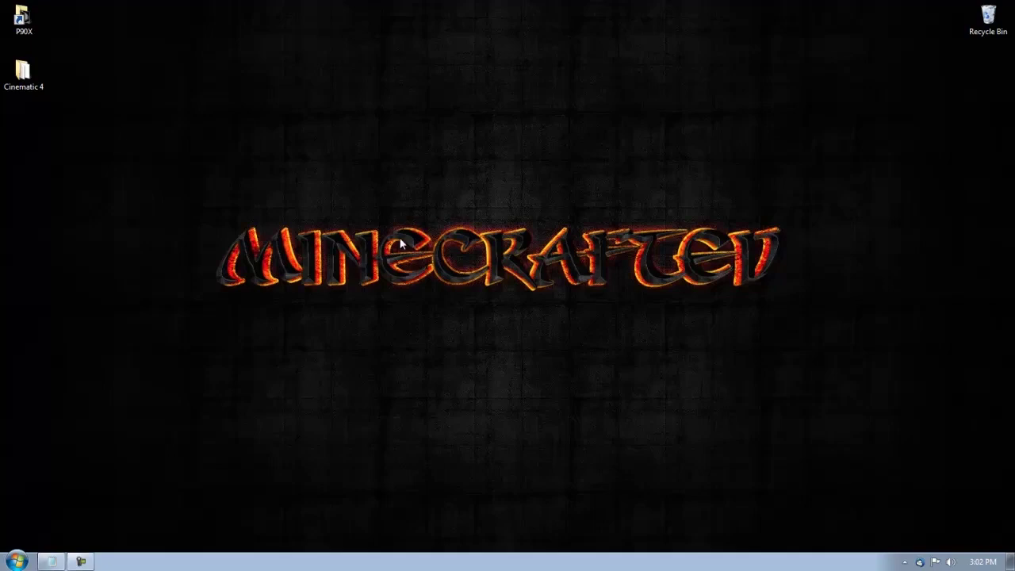
Open the roaming application data folder by running %appdata% from the Run dialog.
key("super+r")
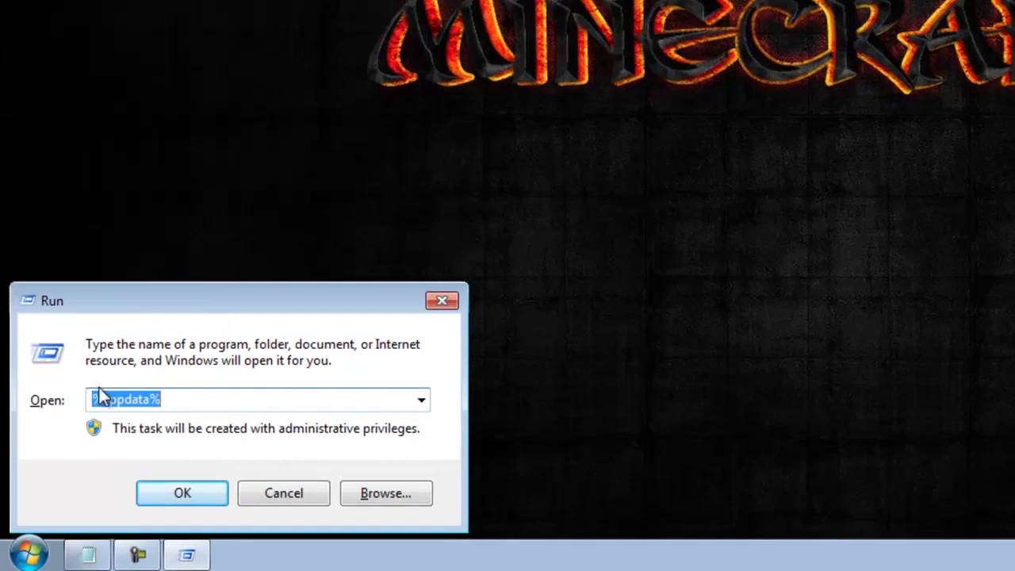
left_click(100, 399)
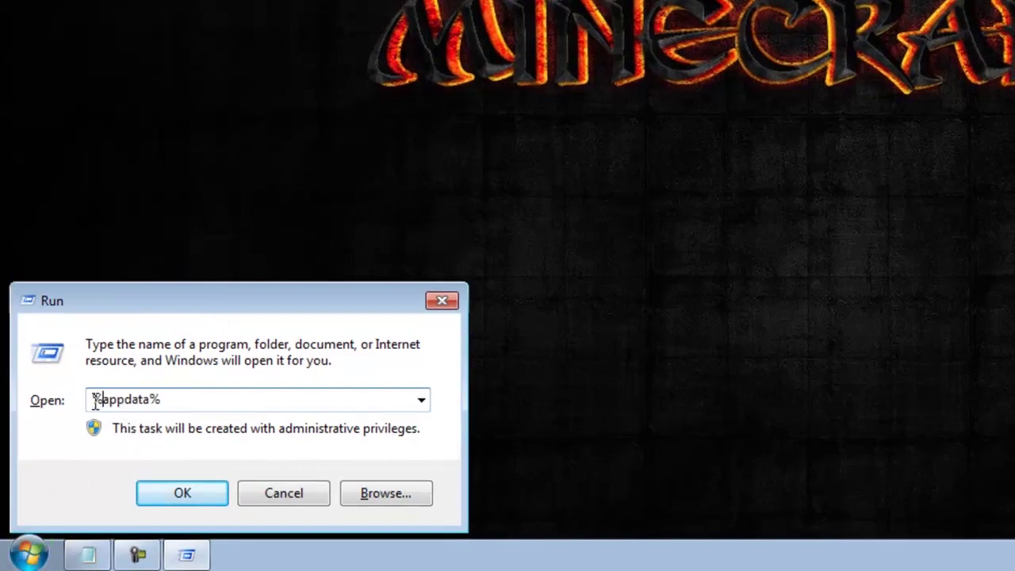
left_click_drag(92, 399, 161, 401)
left_click(190, 493)
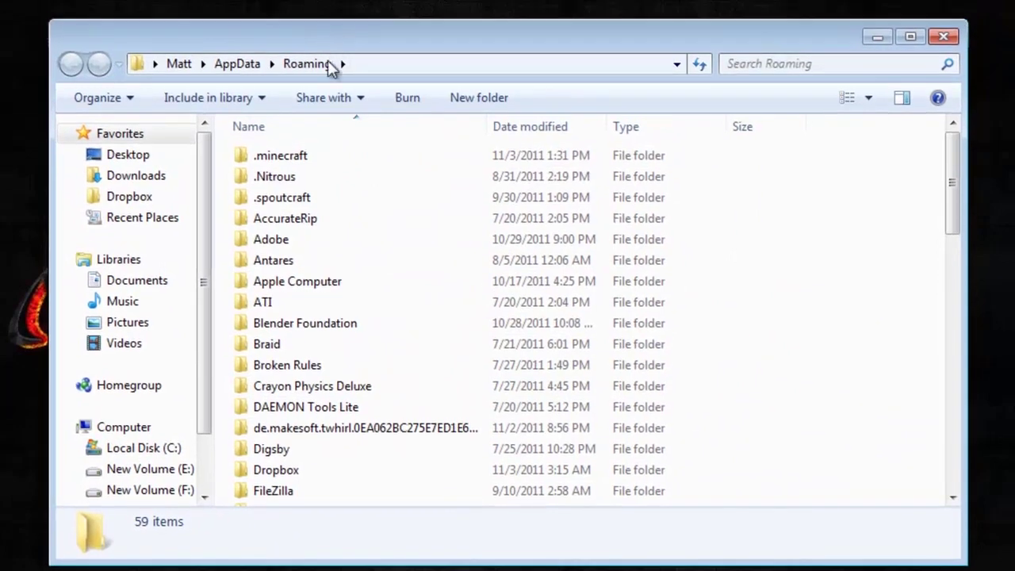
Open the saves folder inside .minecraft and move its window slightly upward.
double_click(265, 157)
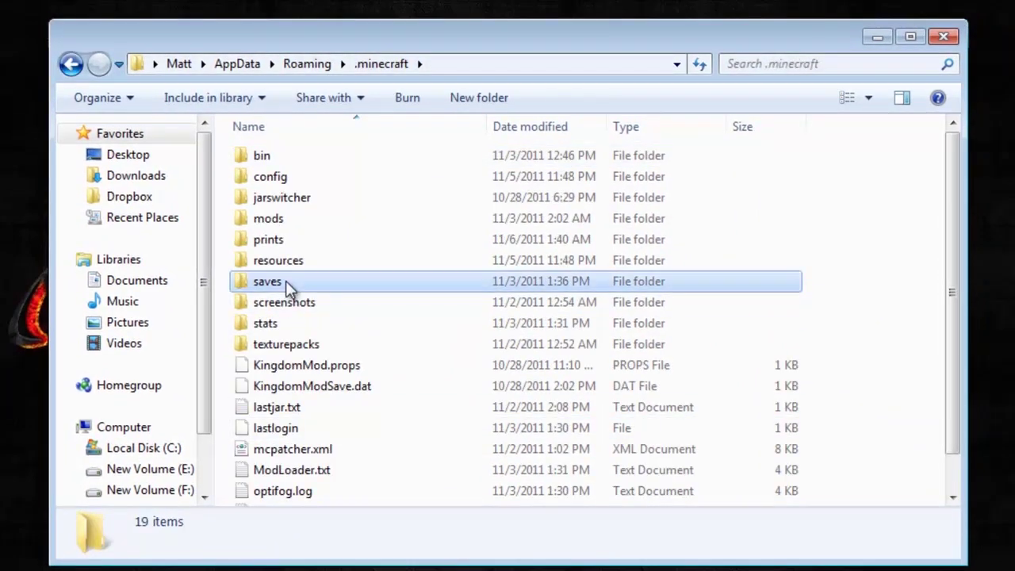
double_click(285, 282)
left_click_drag(382, 39, 381, 9)
Check the mcobj.exe and blocks.json files in the saves folder, leaving both unselected.
left_click(283, 226)
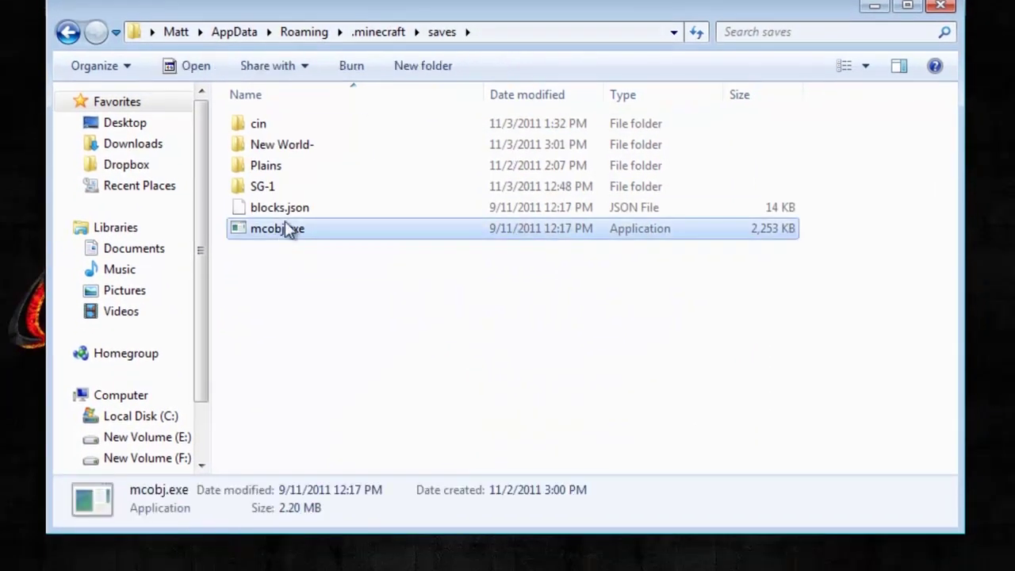
left_click(285, 208)
left_click(307, 314)
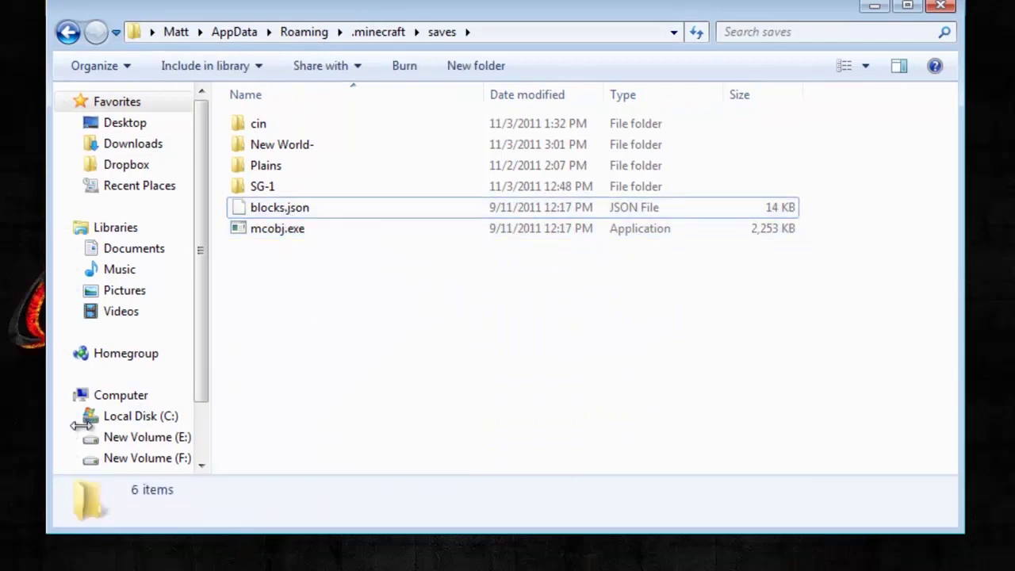
Rename the "New World-" world folder in saves to new.
left_click(312, 148)
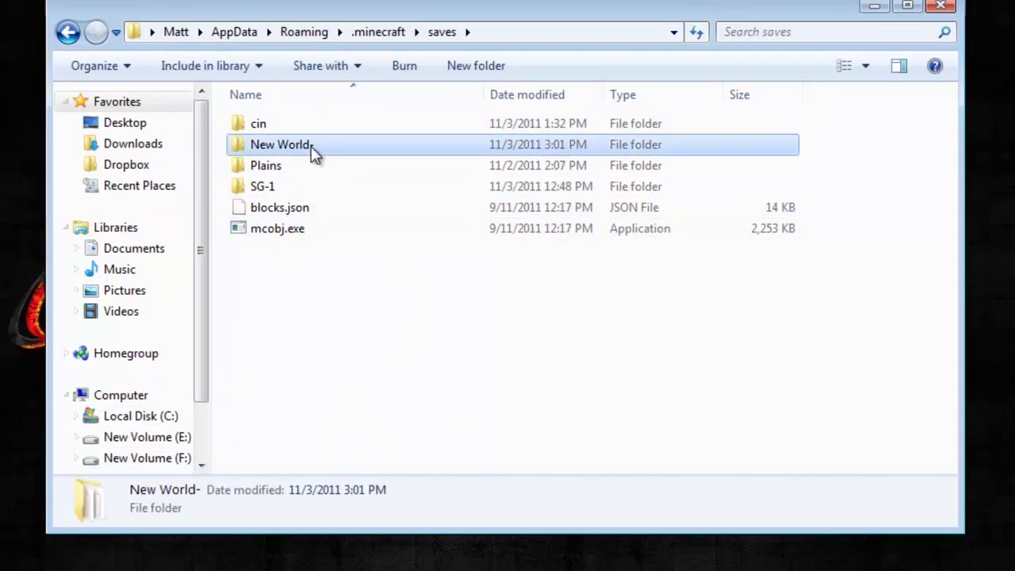
left_click(288, 144)
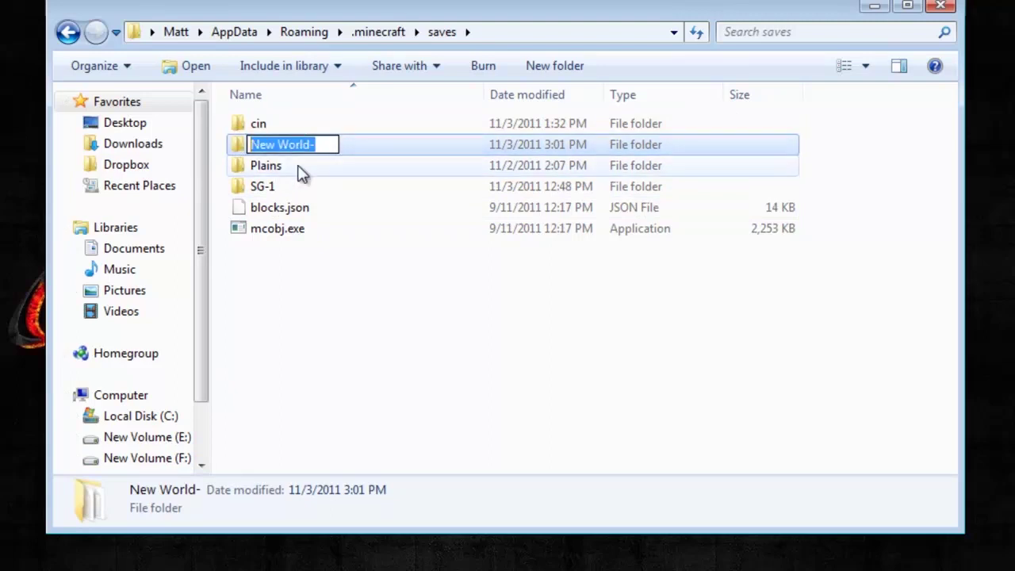
type("new'")
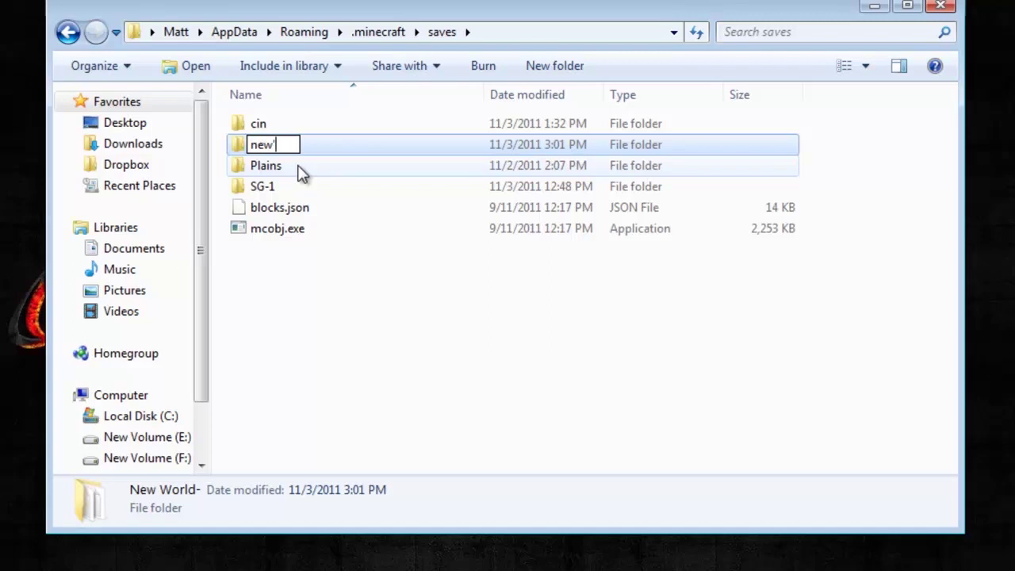
key("BackSpace")
key("Return")
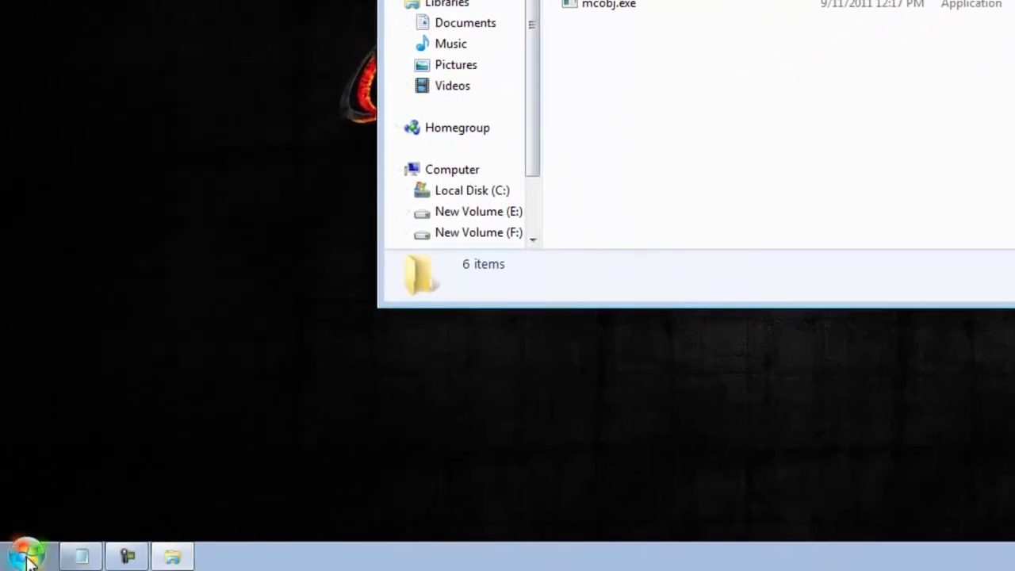
Find and open Command Prompt by searching for cmd, and place its window over the lower part of the saves window.
left_click(27, 557)
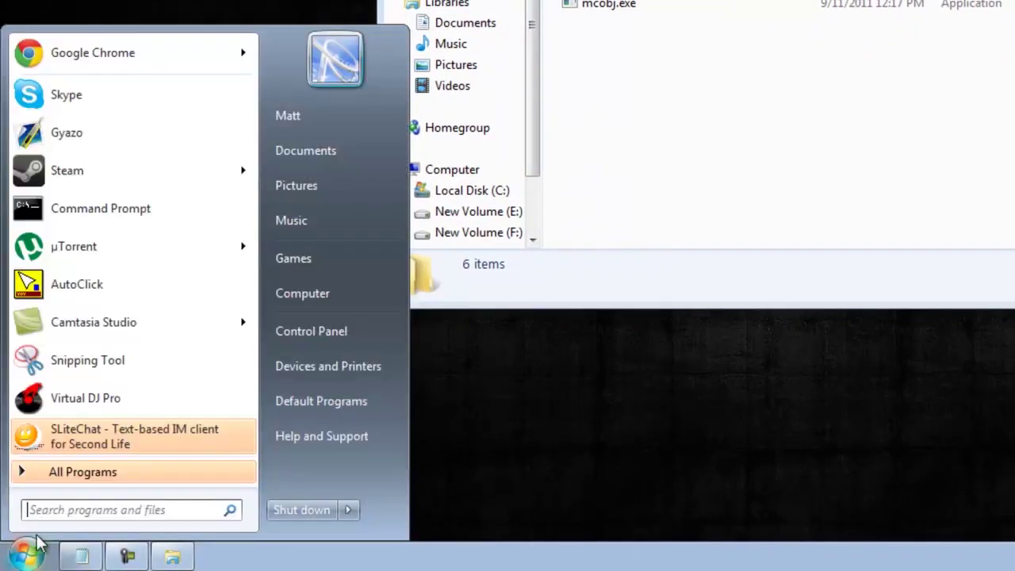
type("cmd")
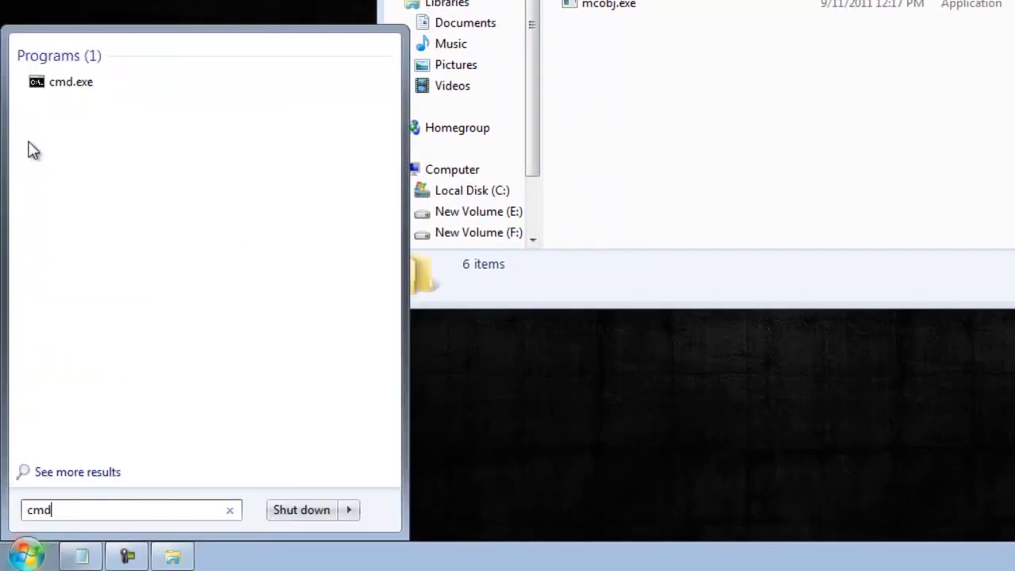
left_click(57, 82)
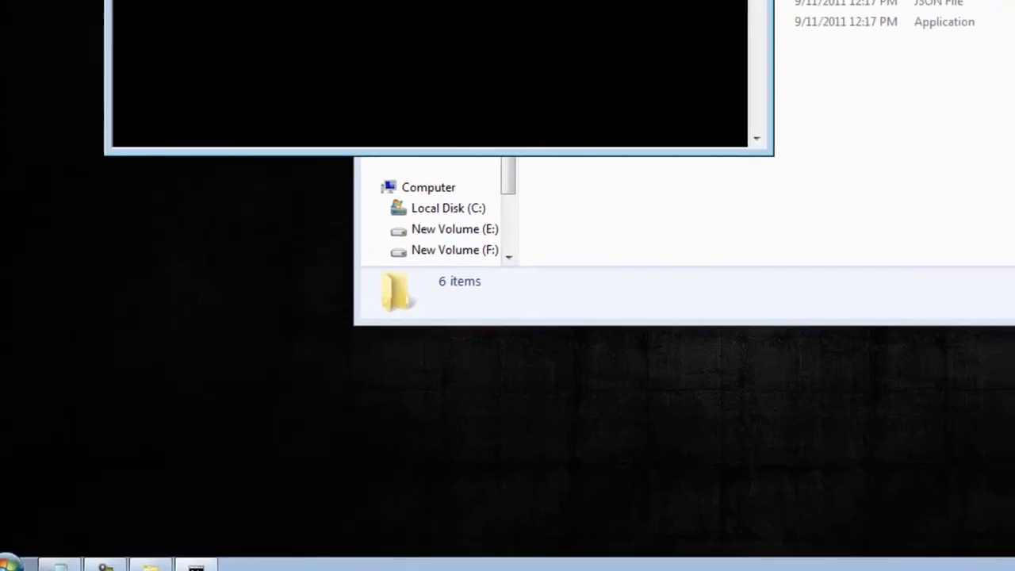
left_click_drag(218, 26, 562, 266)
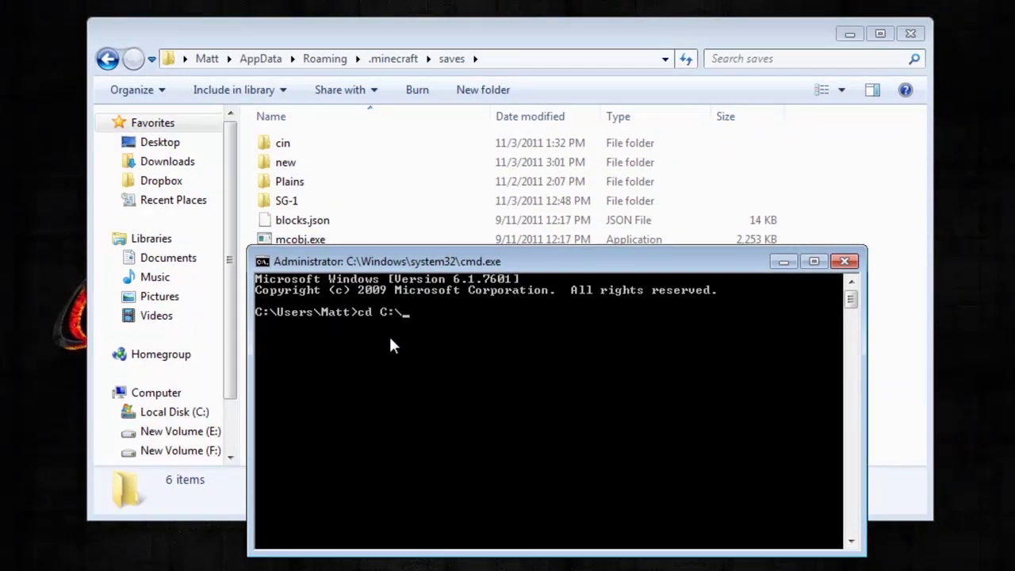
Change the Command Prompt directory to AppData\Roaming\.minecraft\saves in the user's profile, and shift the window so the saves files stay uncovered.
type("sers\\Matt\\AppData\\")
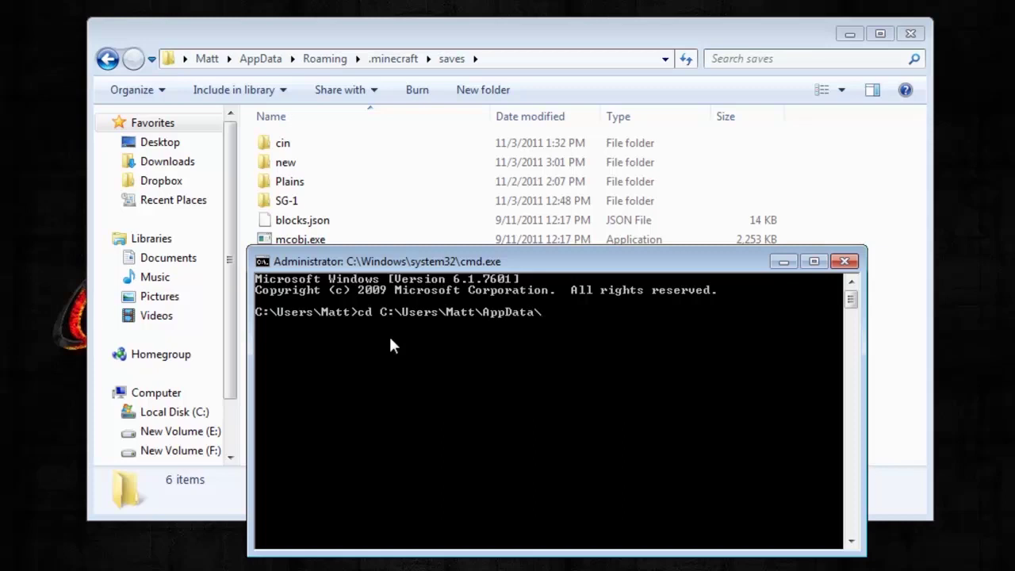
type("Roaming\\.minecraf")
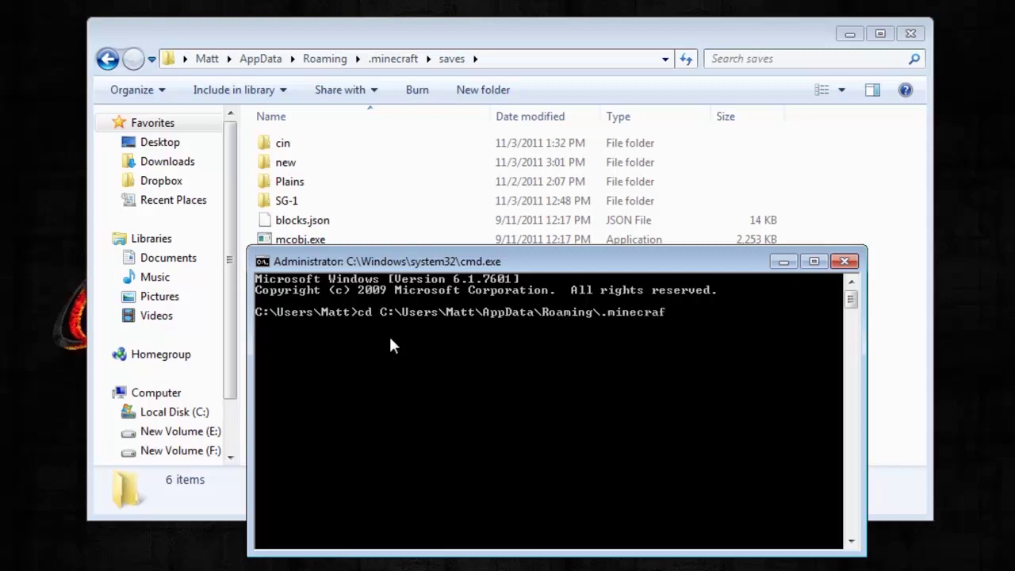
type("t\\saves")
key("Return")
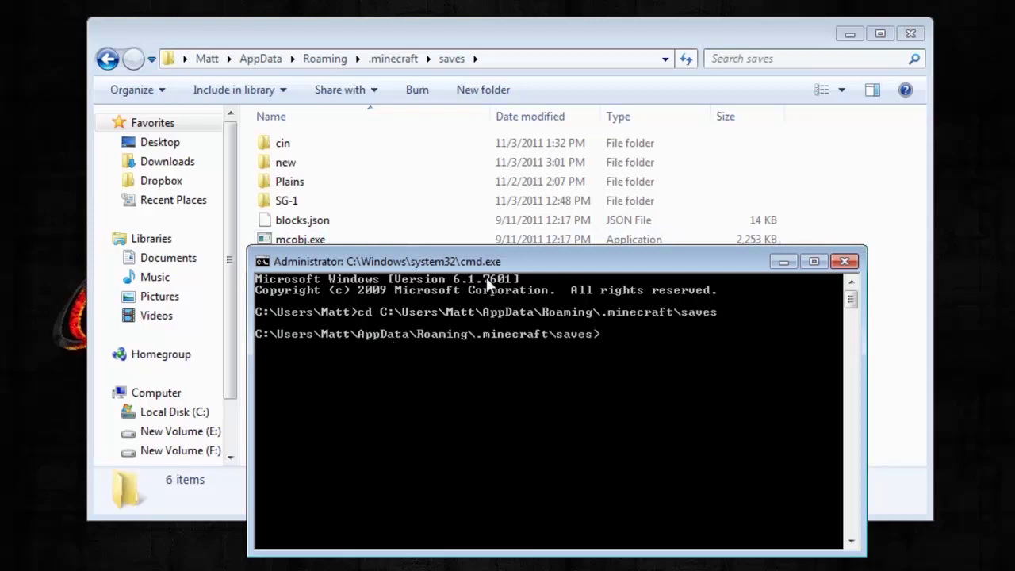
mouse_move(468, 262)
left_mouse_down()
mouse_move(627, 229)
mouse_move(480, 287)
mouse_move(469, 278)
left_mouse_up()
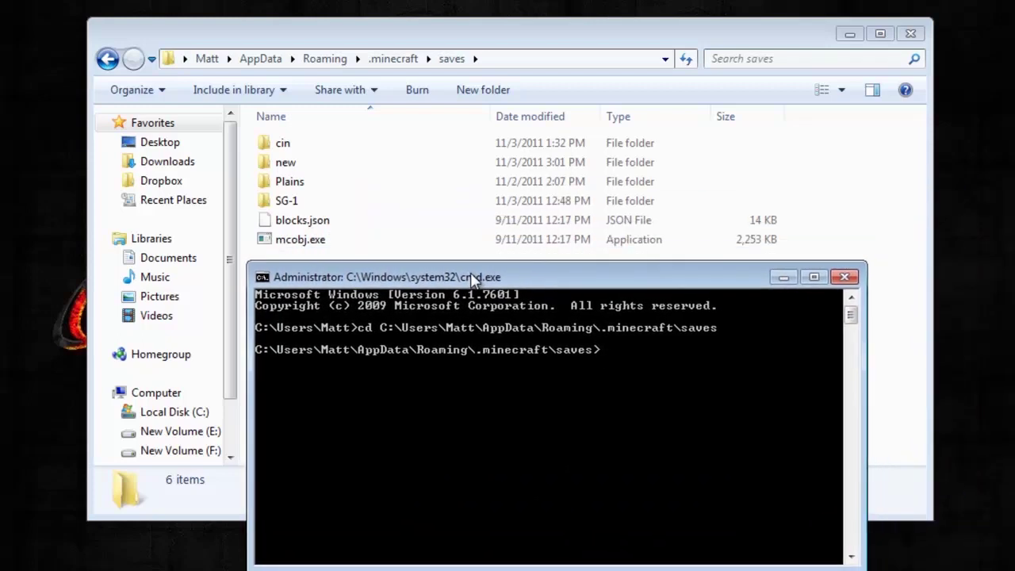
left_click_drag(556, 282, 506, 283)
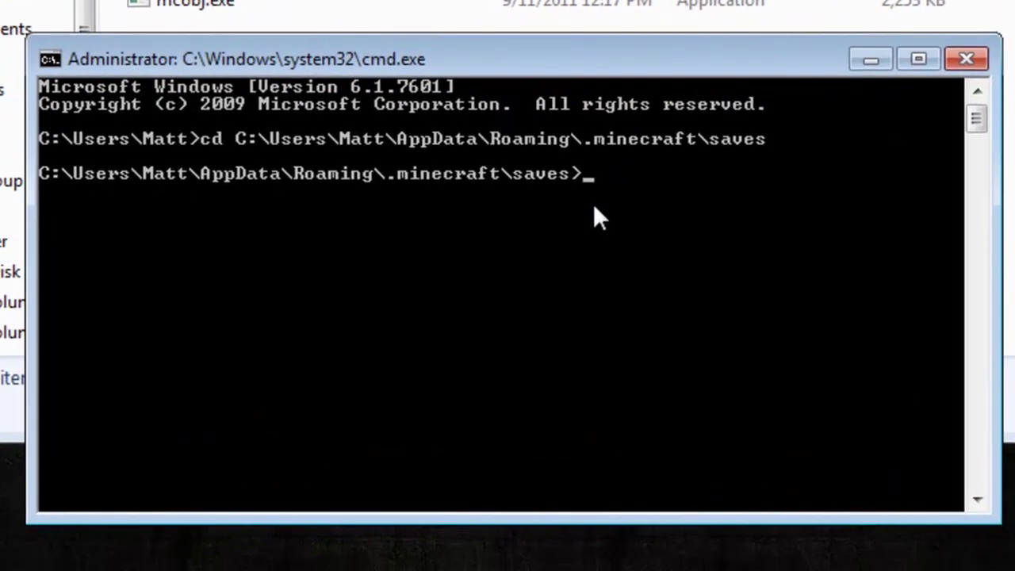
Enter the first part of the export command: mcobj -cpu 4 -s 20 -o new.obj.
type("obj")
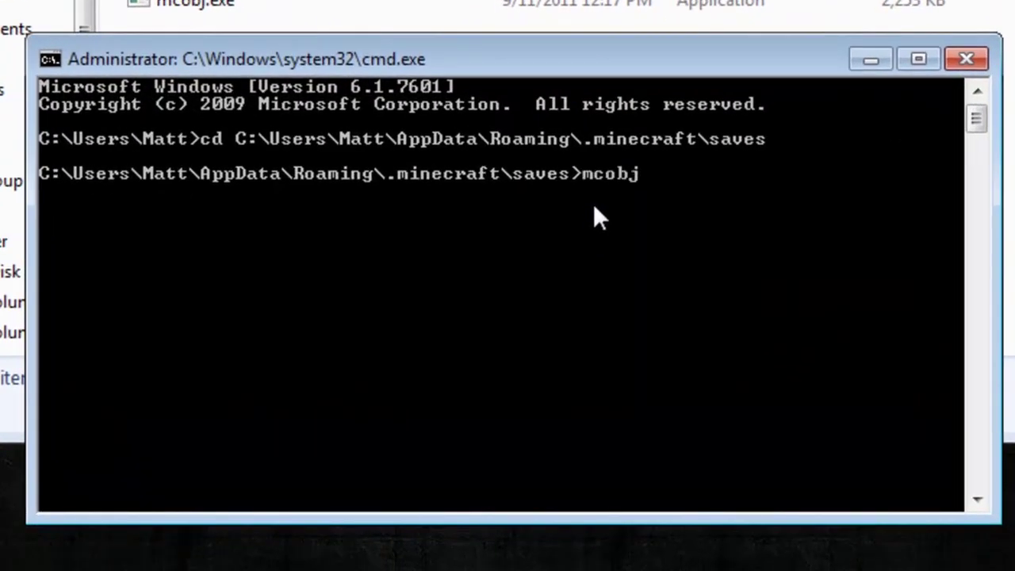
type(" -cpu 4")
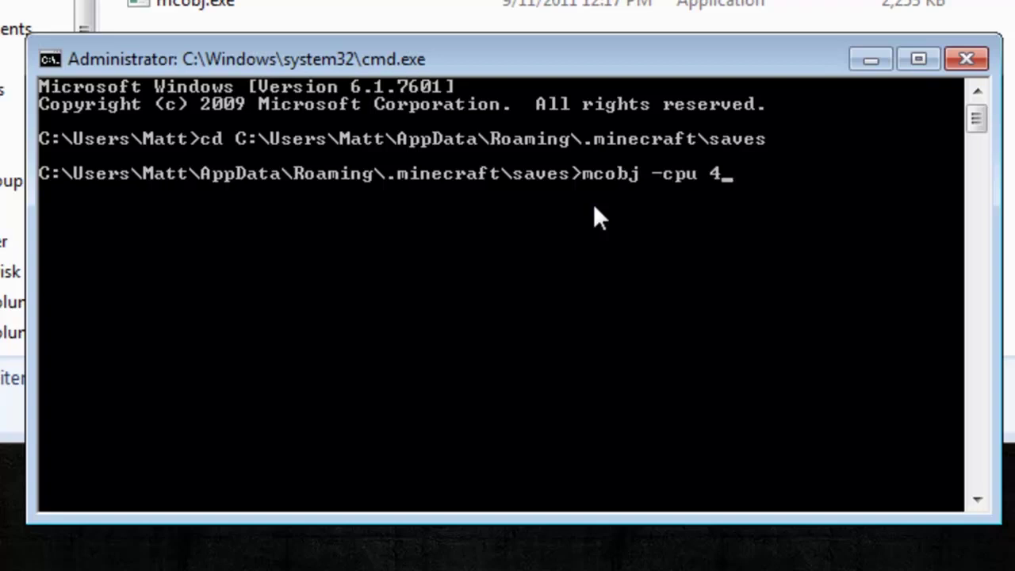
type(" -s 20 -")
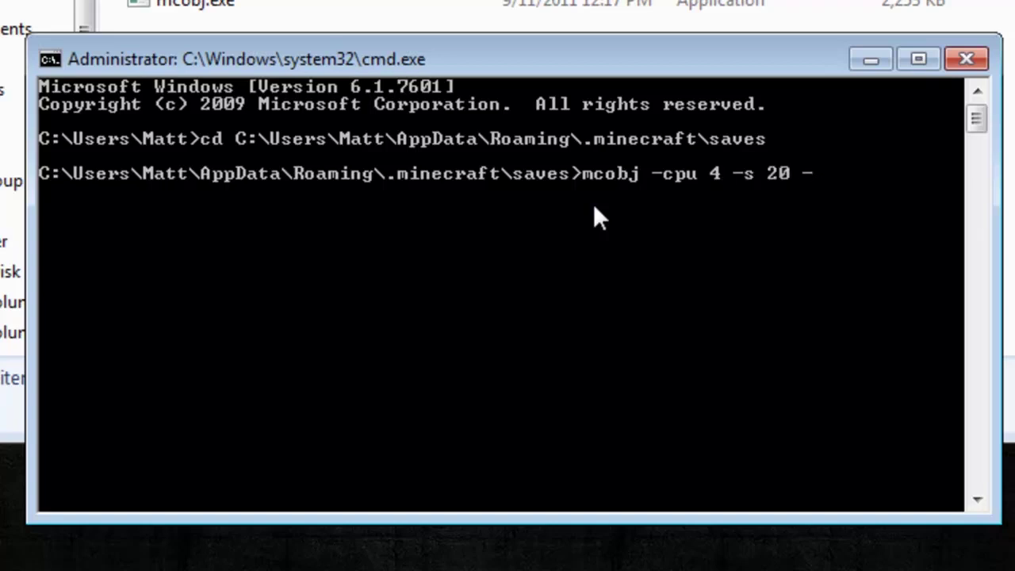
type("o")
type("new.obj")
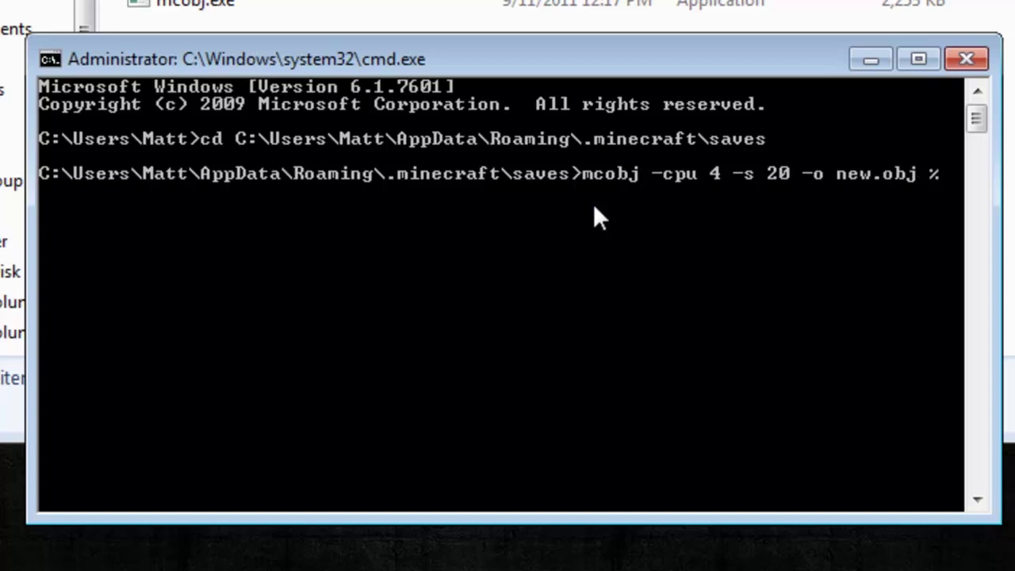
Complete the mcobj command with the world path %AppData%\.minecraft\saves\new and run it.
type(" %Appdata")
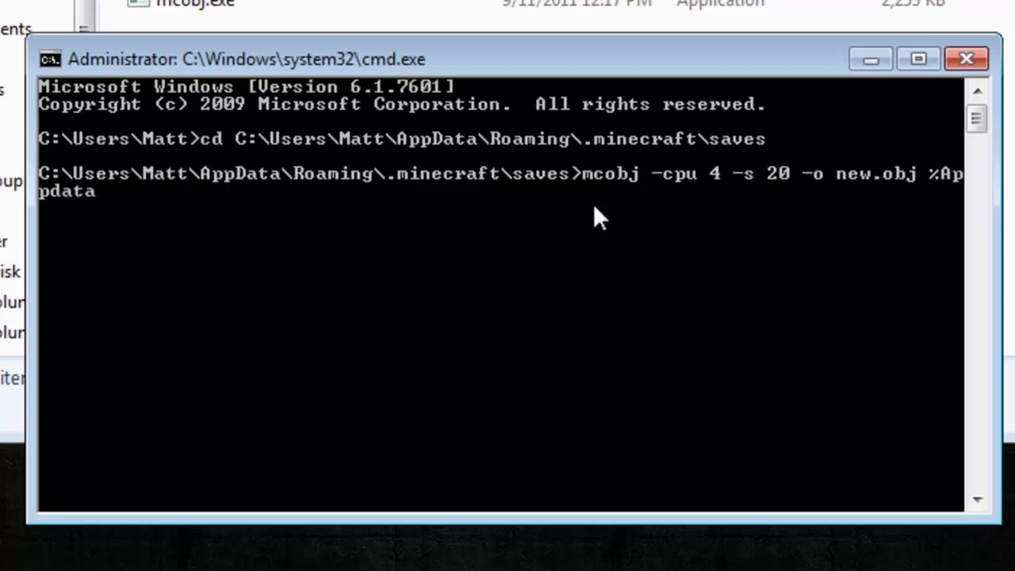
key("BackSpace")
key("BackSpace")
key("BackSpace")
key("BackSpace")
type("Data")
type("%\\.minecraft")
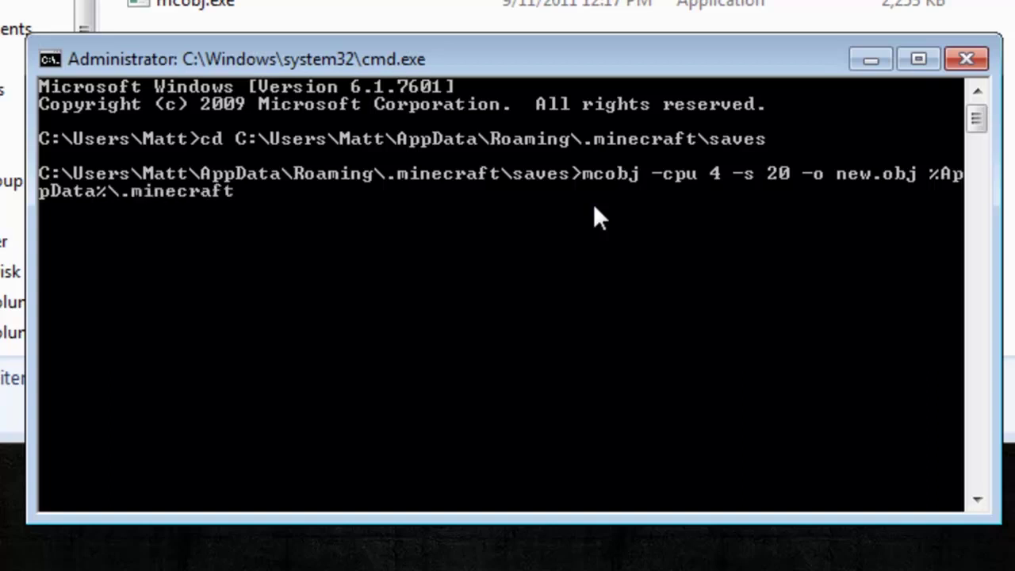
type("\\saves")
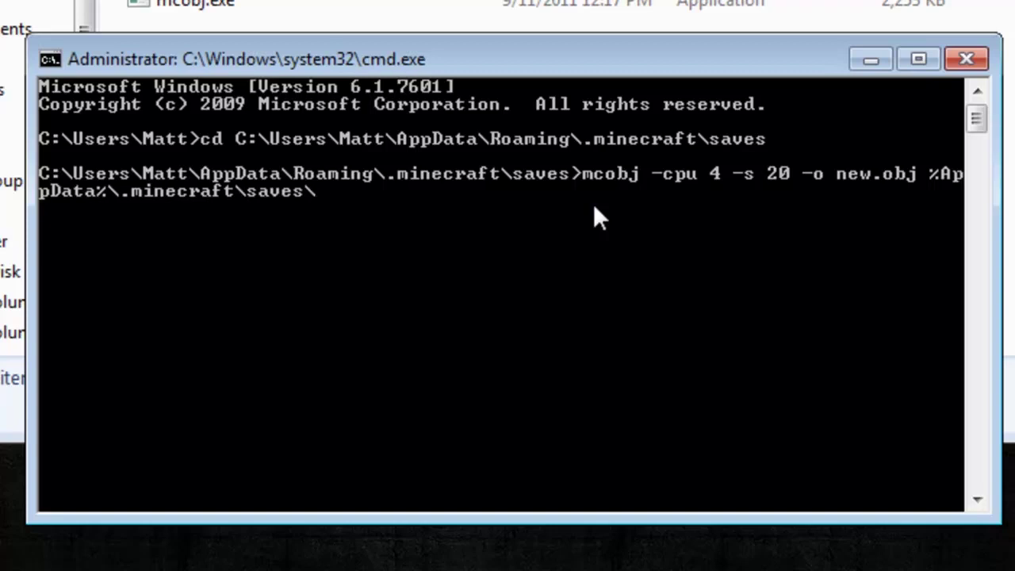
type("\\new")
key("Return")
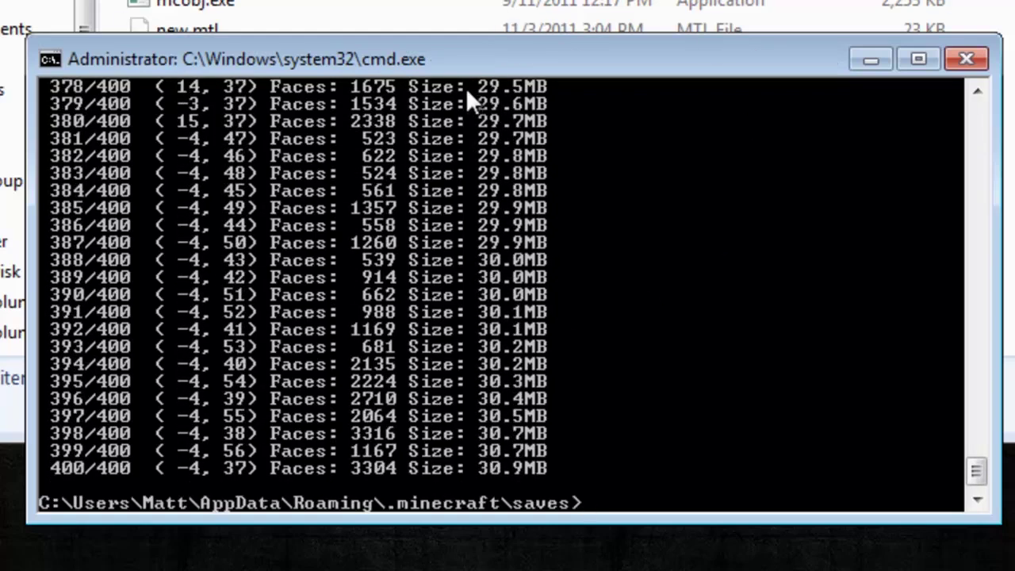
Move the Command Prompt window out of the way to uncover the saves folder.
left_click_drag(362, 50, 358, 13)
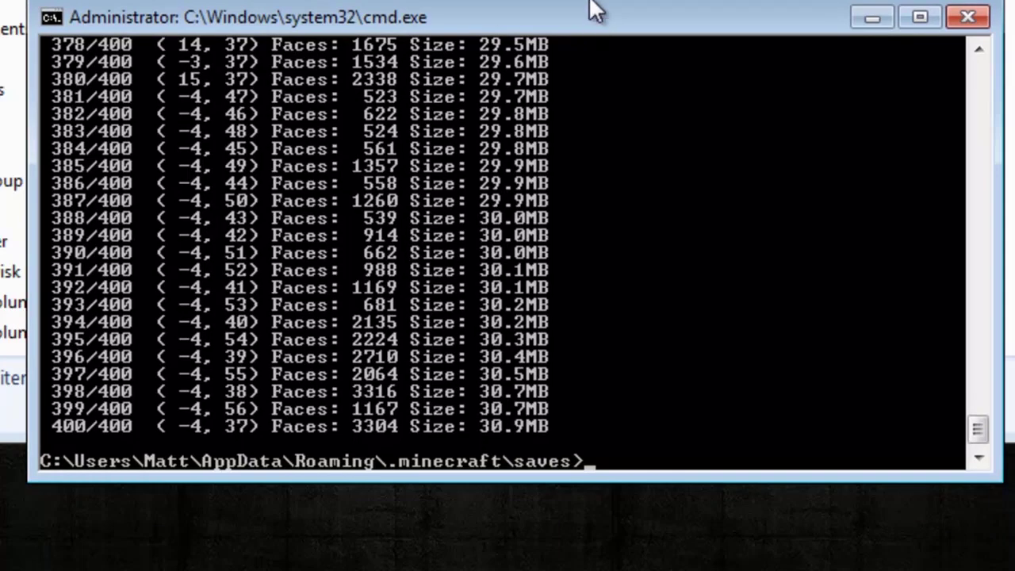
left_click_drag(590, 2, 593, 0)
left_click_drag(725, 0, 790, 0)
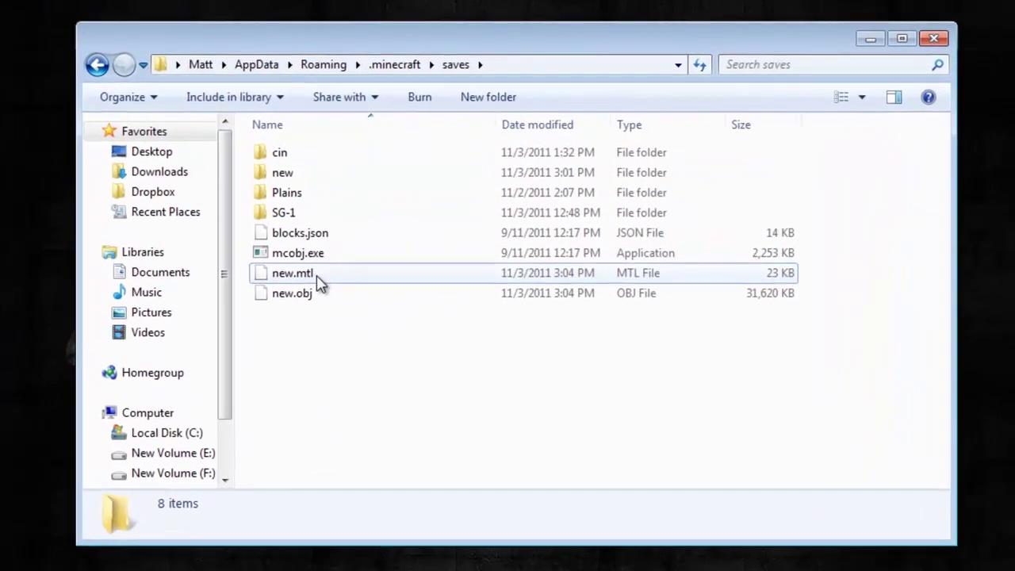
Move new.mtl and new.obj from the saves folder to the desktop's icon column, and close the folder window.
left_click(400, 223)
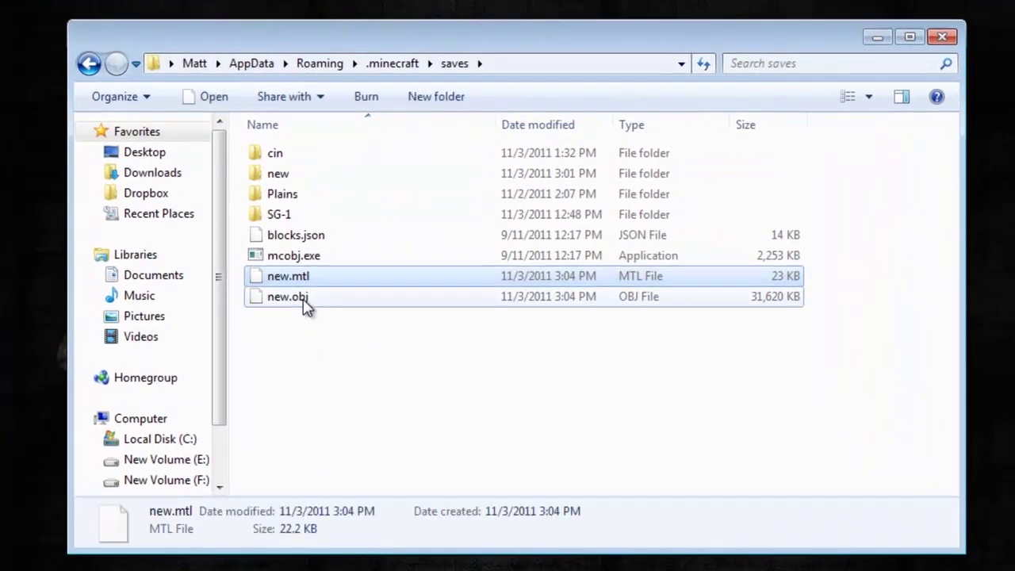
left_click(304, 300, "shift")
left_click_drag(304, 306, 11, 230)
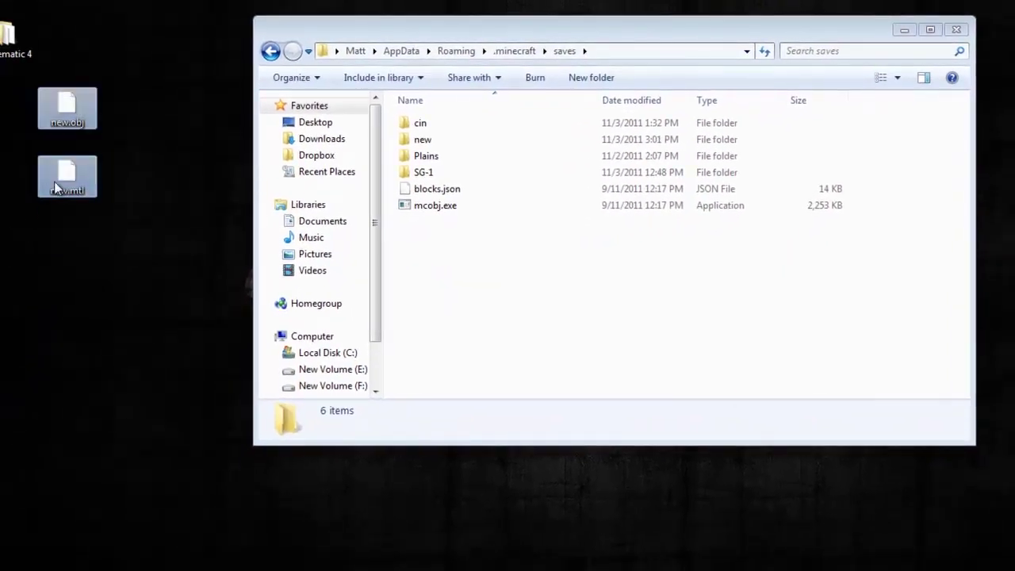
left_click_drag(56, 181, 13, 173)
left_click(136, 147)
left_click(956, 30)
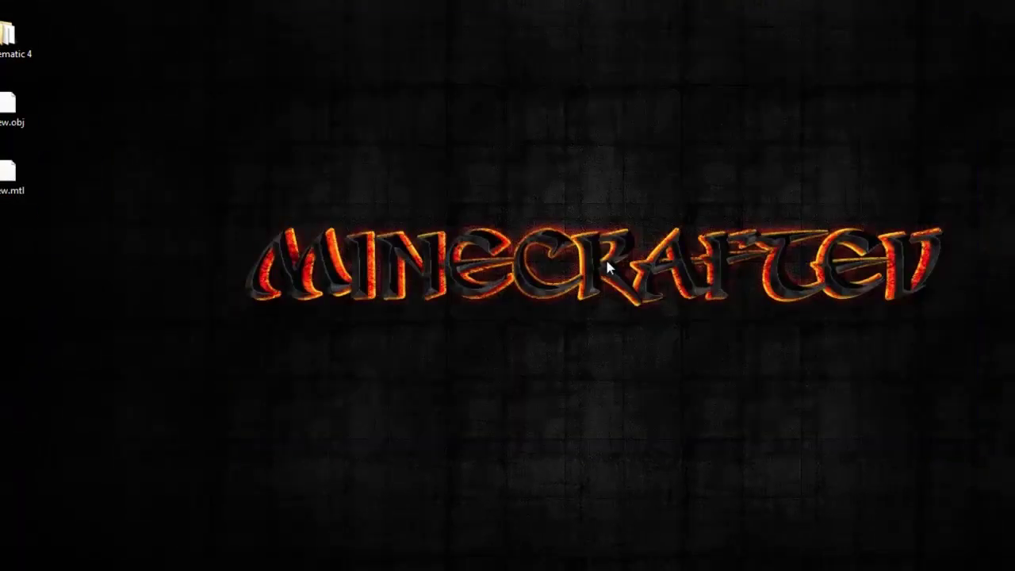
Launch Blender from the Run dialog and dismiss its splash screen.
key("super+r")
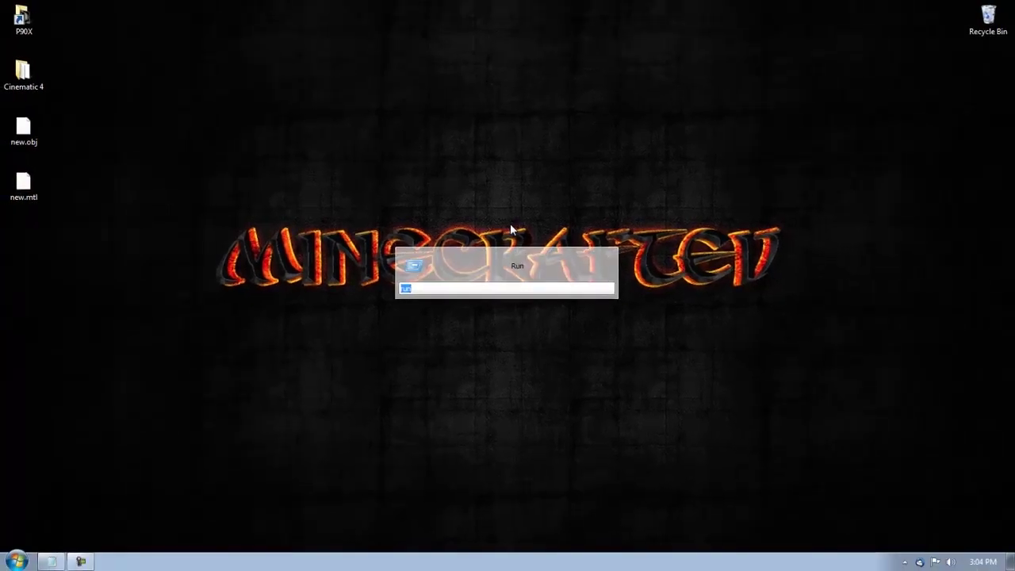
type("b")
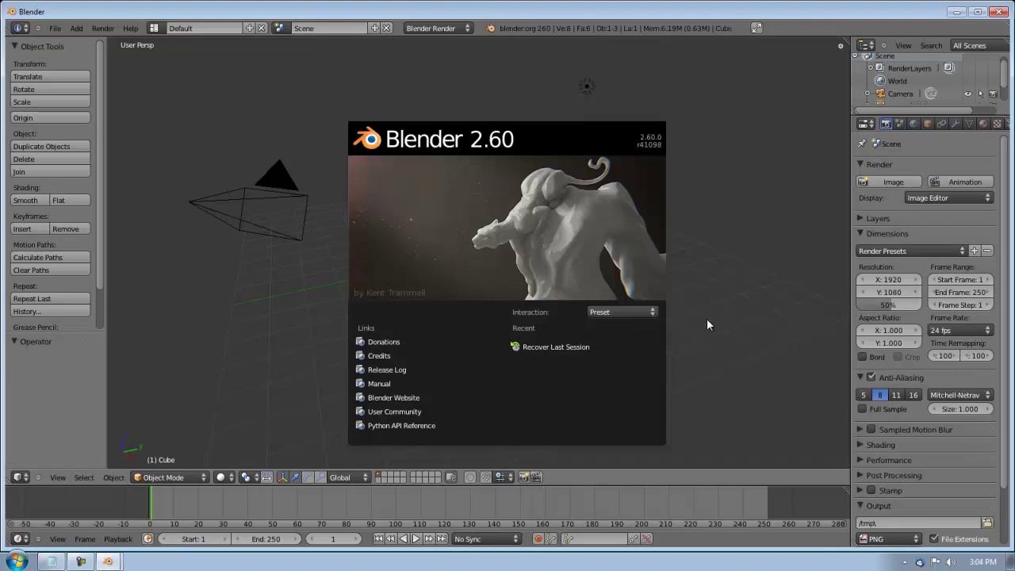
left_click(730, 297)
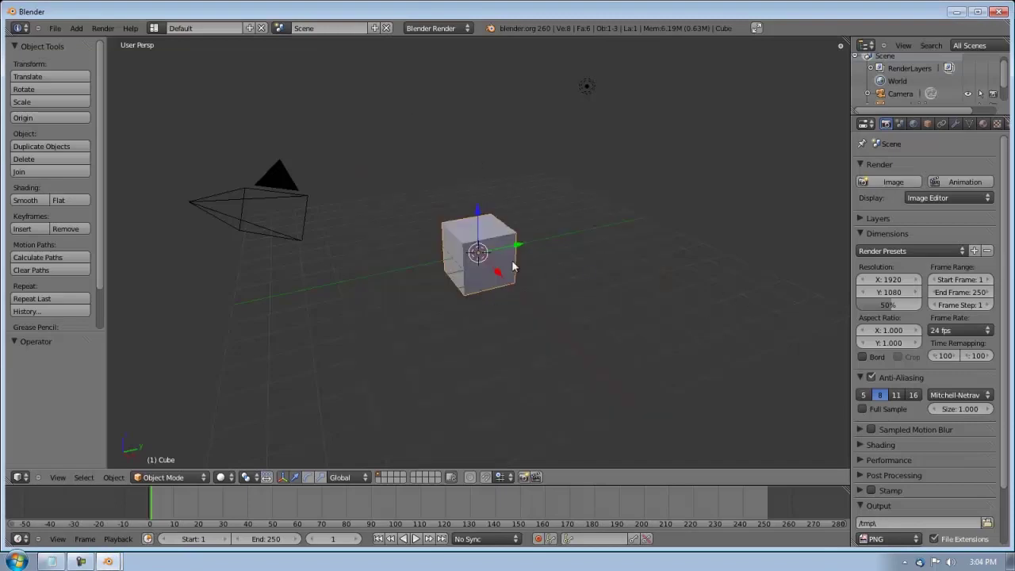
Delete the default cube from the scene.
left_click(488, 235)
key("x")
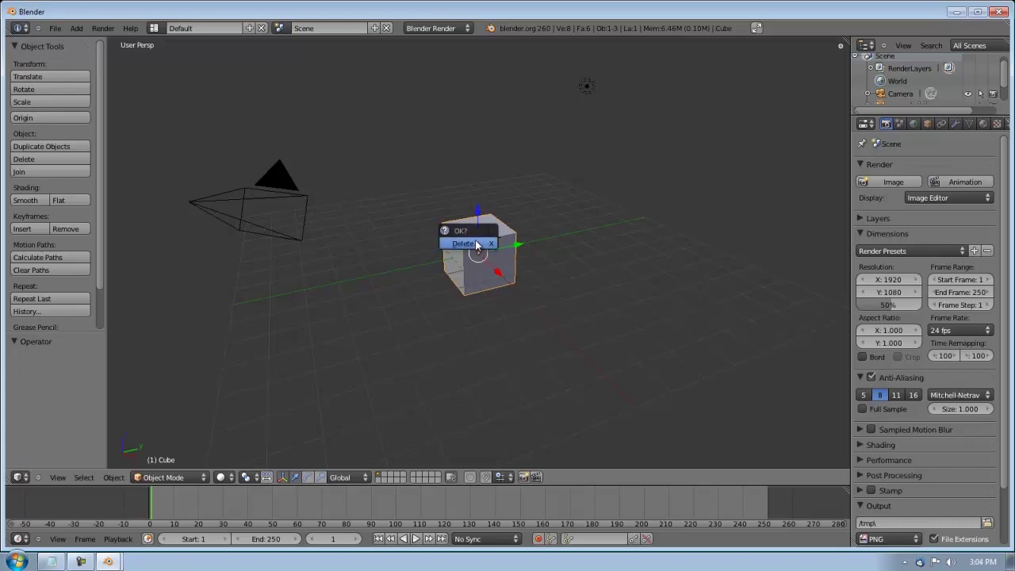
left_click(480, 244)
Search the add-ons in User Preferences for obj, make sure Import-Export: Wavefront OBJ format is enabled, and close the preferences.
left_click(55, 28)
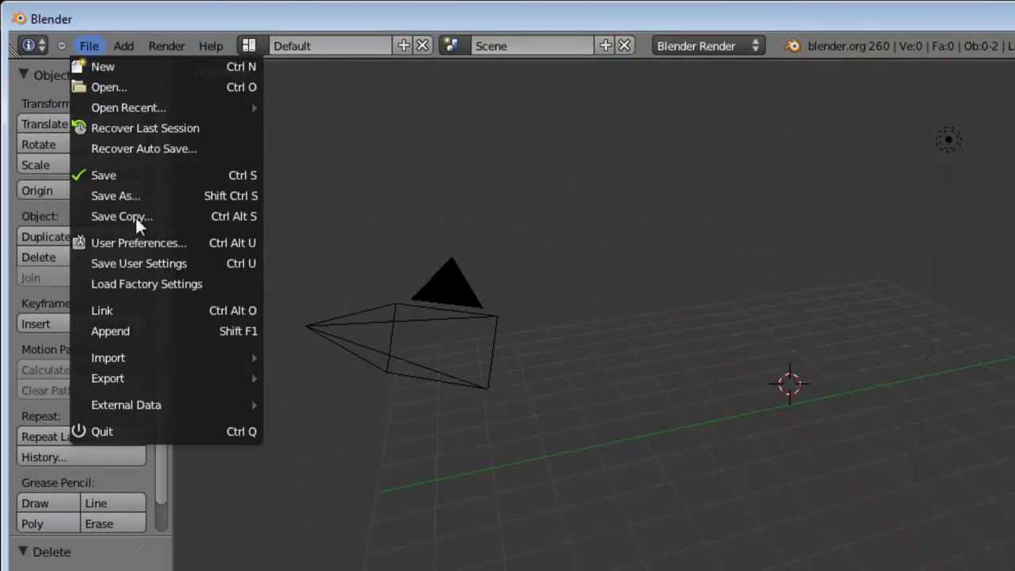
left_click(124, 243)
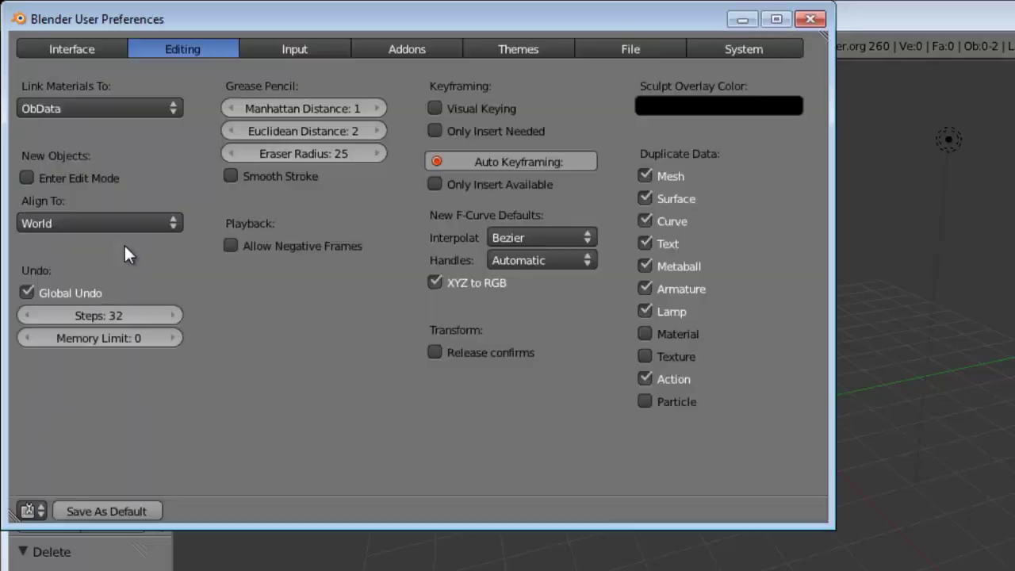
left_click(386, 46)
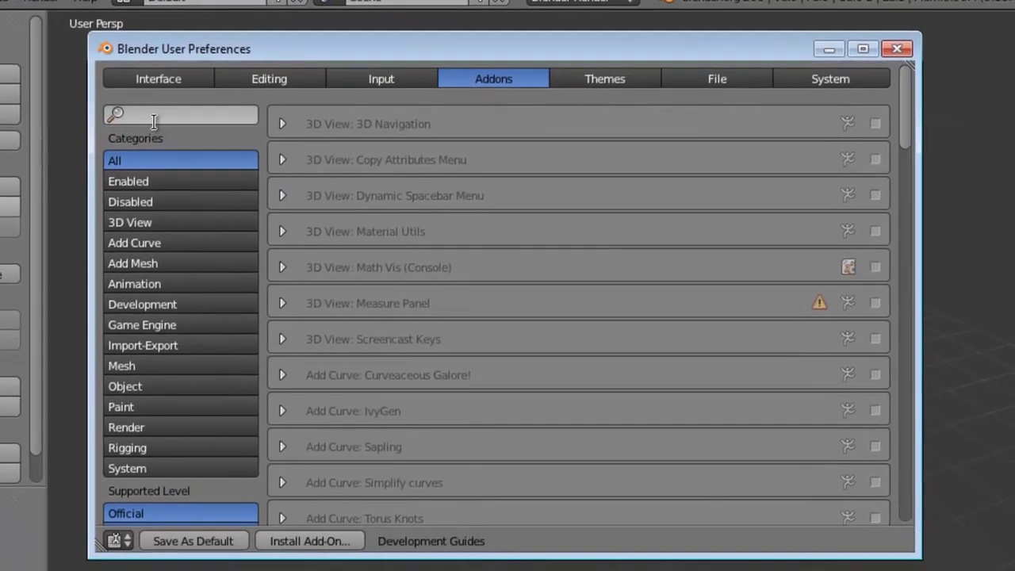
left_click(154, 121)
type("obj")
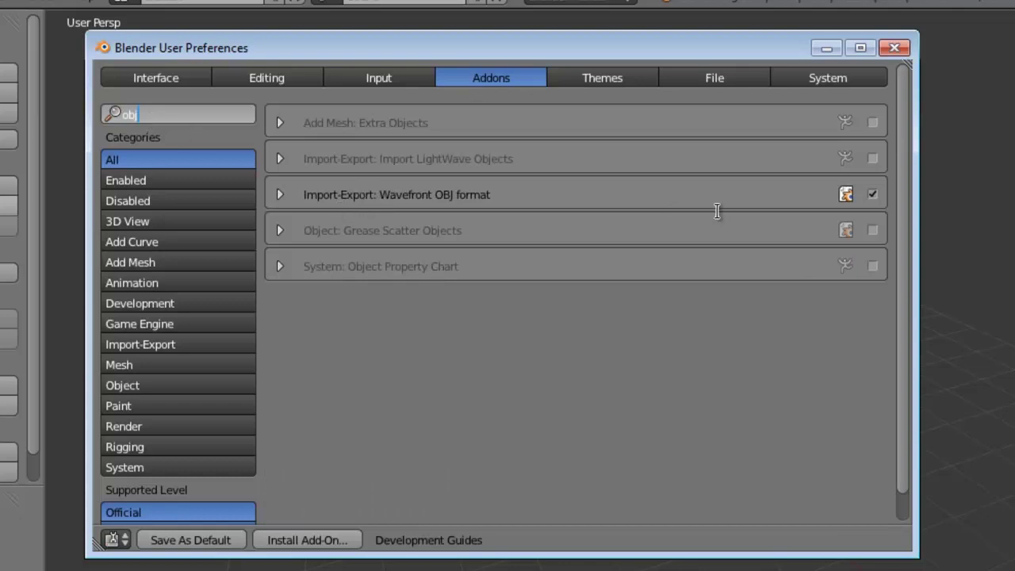
left_click(872, 195)
left_click(906, 50)
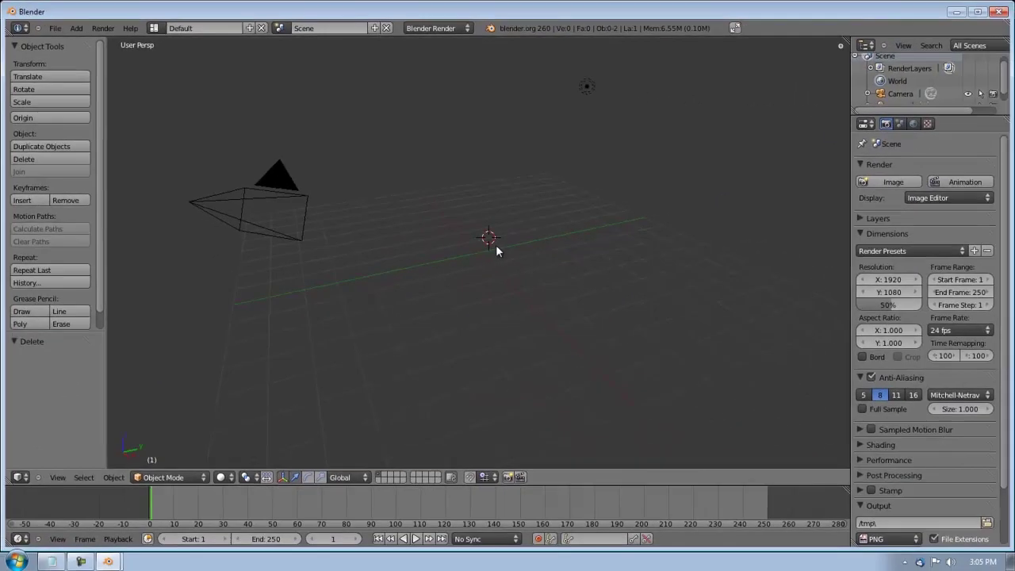
Import new.obj from the Desktop folder as a Wavefront OBJ model.
left_click(55, 27)
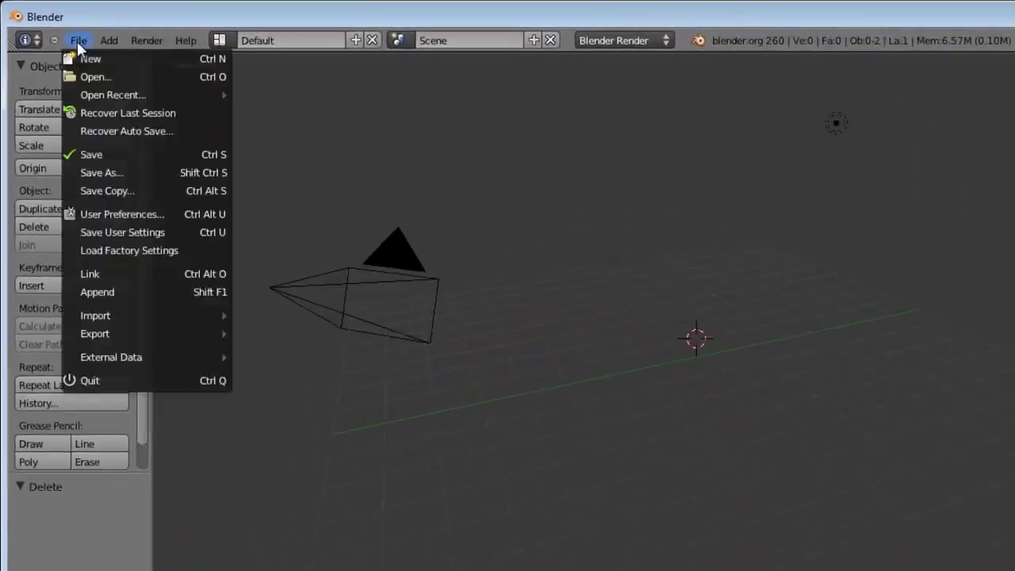
mouse_move(99, 223)
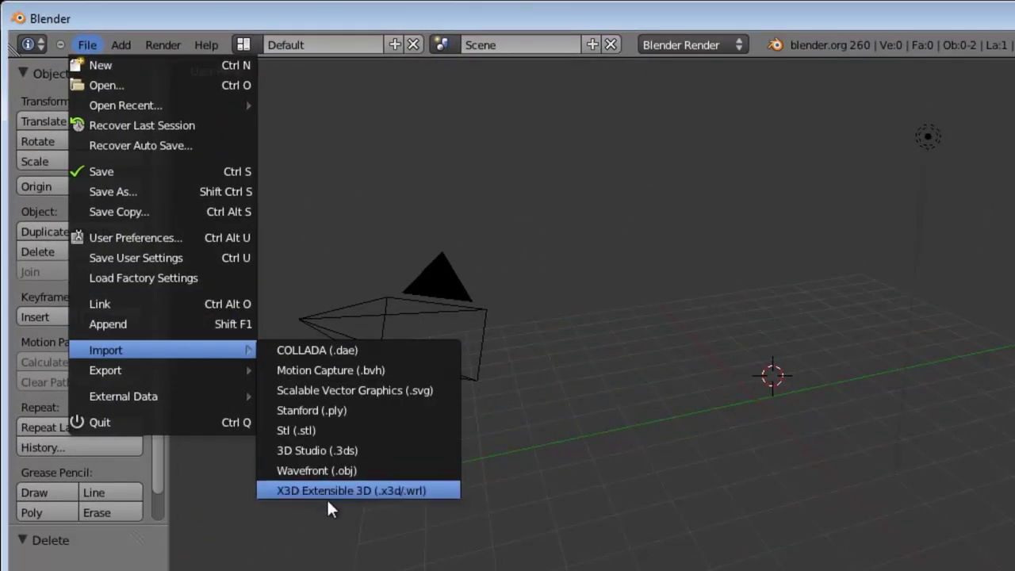
left_click(333, 470)
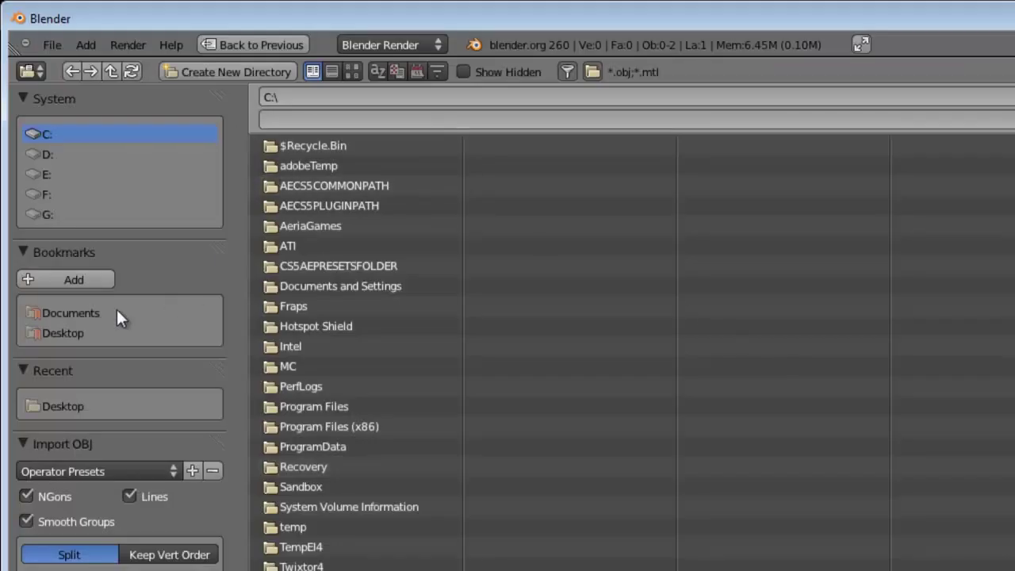
left_click(65, 333)
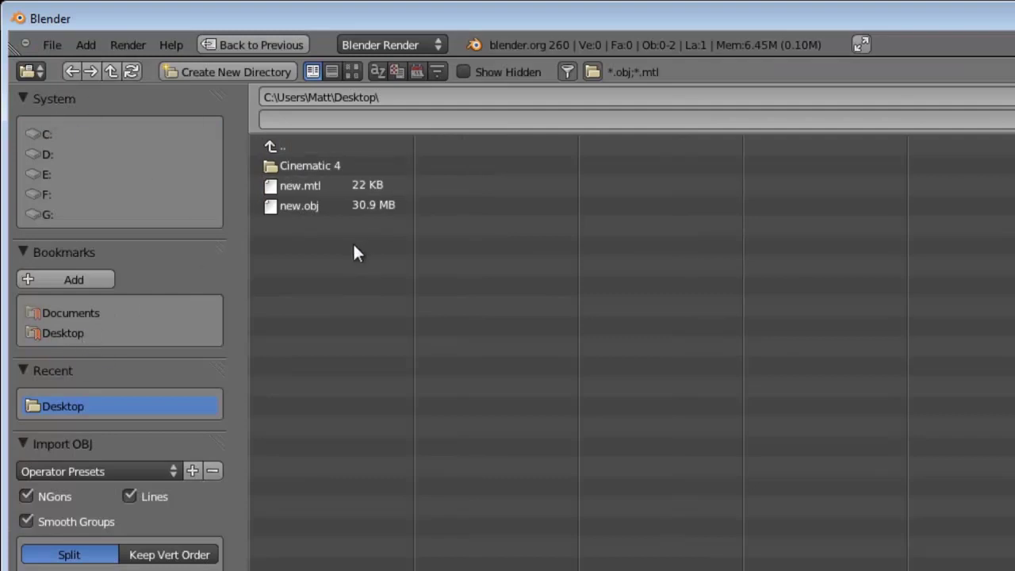
left_click(316, 206)
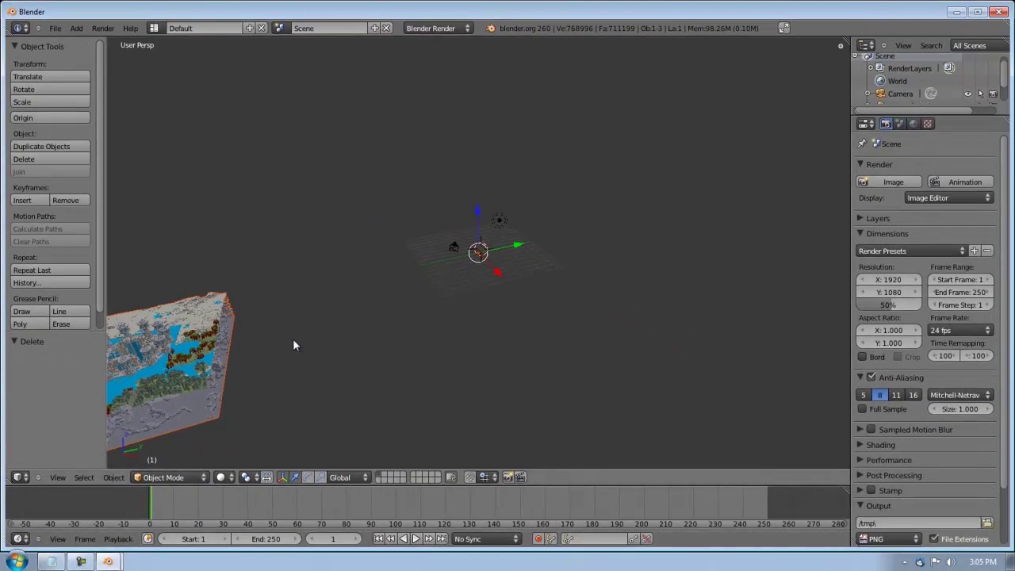
Select the imported world mesh and move it freely about 9.1 along X, 31.9 along Y and 9.2 along Z towards the grid.
scroll(278, 343, "down", 2)
scroll(297, 315, "up", 2)
scroll(301, 312, "up", 1)
scroll(357, 293, "down", 1)
scroll(405, 274, "down", 1)
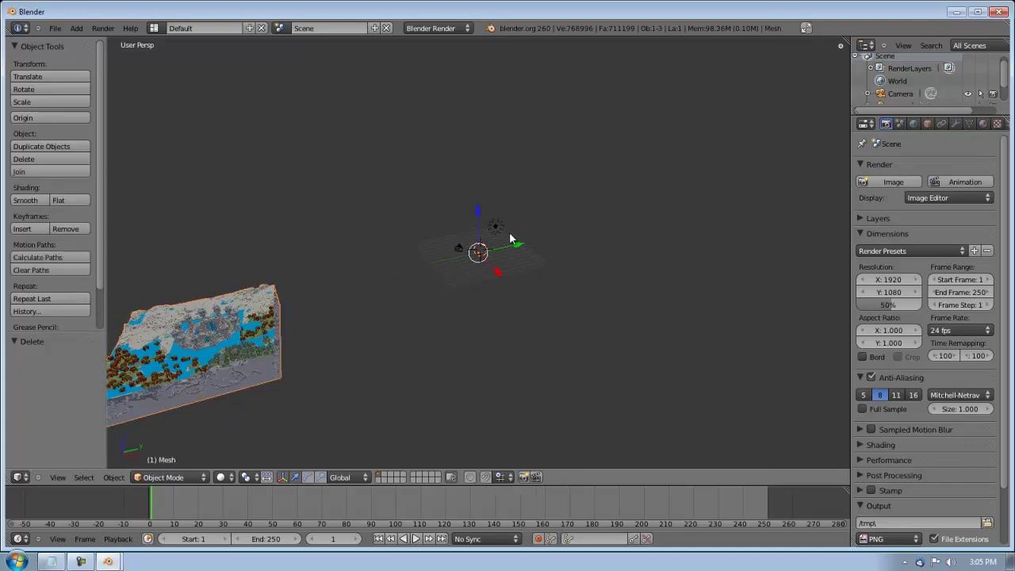
key("g")
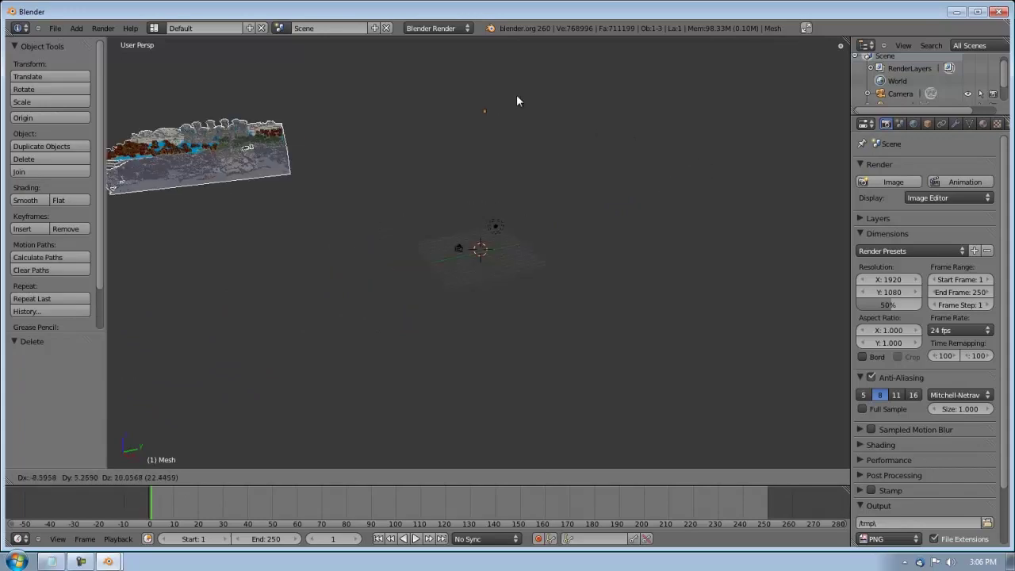
left_click(715, 164)
scroll(505, 163, "up", 3)
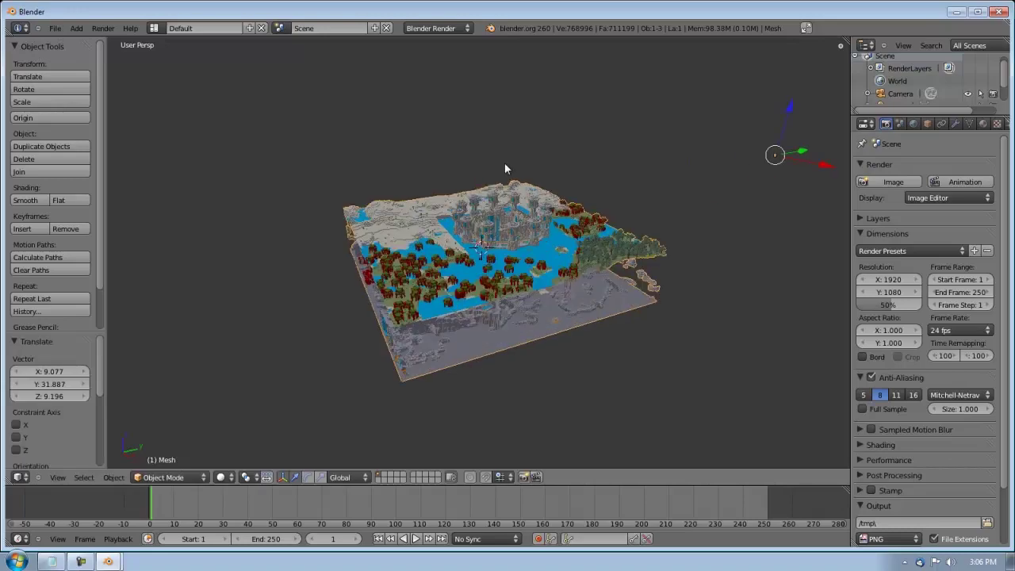
Shift the world mesh sideways over the grid's centre and raise it about 3 units along Z.
scroll(505, 167, "up", 3)
scroll(505, 168, "down", 3)
middle_click_drag(473, 244, 300, 264)
middle_click_drag(234, 191, 487, 198)
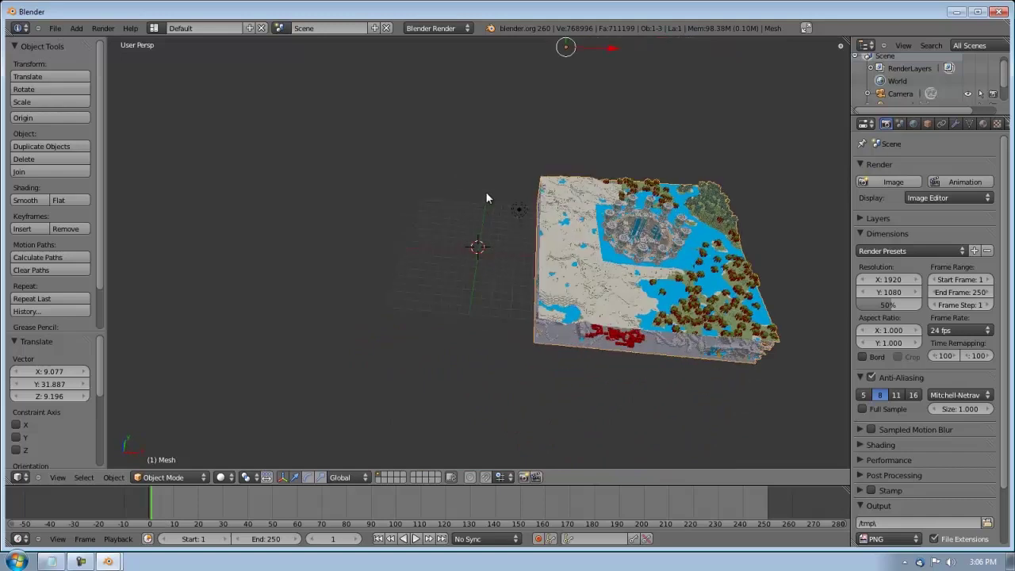
scroll(635, 187, "down", 3)
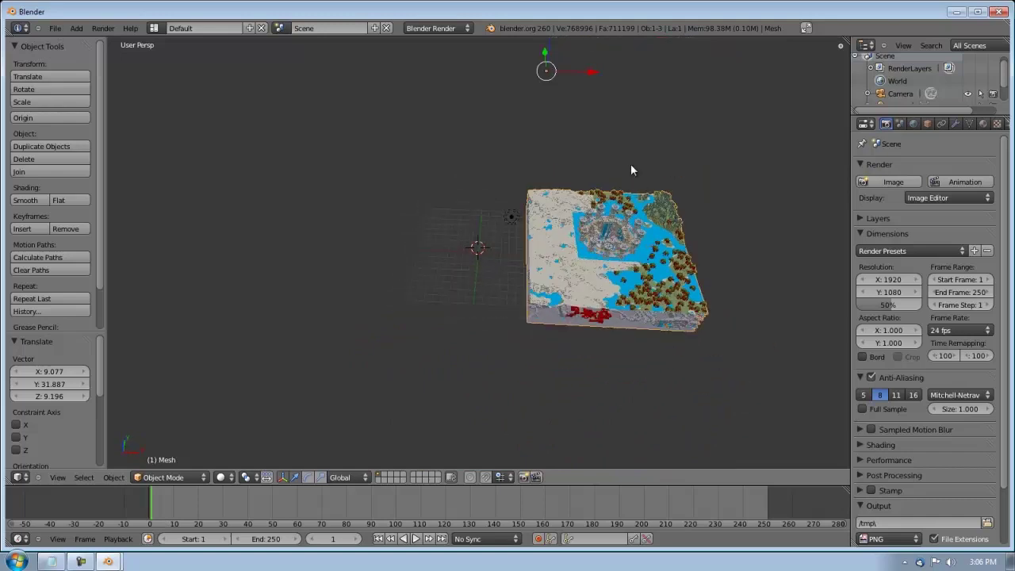
left_click_drag(581, 101, 510, 112)
middle_click_drag(438, 264, 626, 220)
mouse_move(726, 174)
left_mouse_down()
mouse_move(754, 167)
mouse_move(727, 167)
mouse_move(722, 185)
mouse_move(716, 157)
left_mouse_up()
Examine the castle and the surrounding terrain of the imported world up close from several angles.
scroll(492, 248, "up", 6)
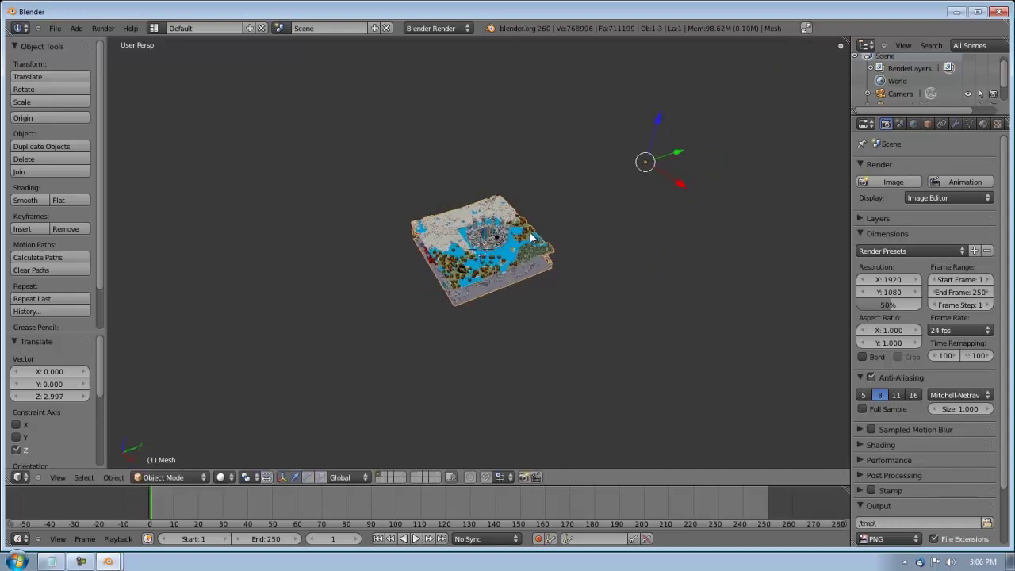
scroll(508, 216, "up", 8)
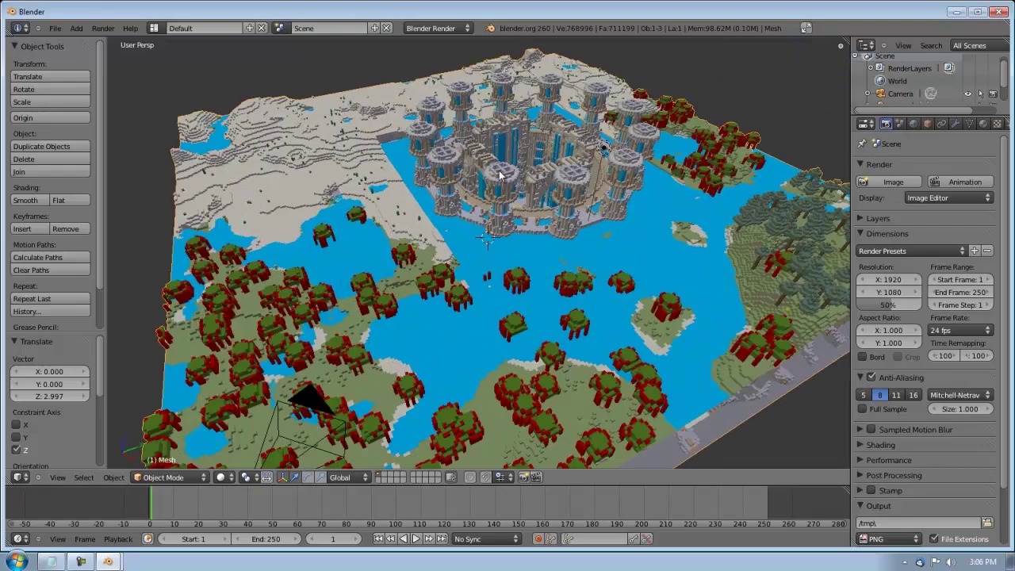
middle_click_drag(563, 202, 766, 181)
middle_click_drag(473, 146, 540, 165)
scroll(450, 147, "up", 2)
scroll(450, 148, "up", 2)
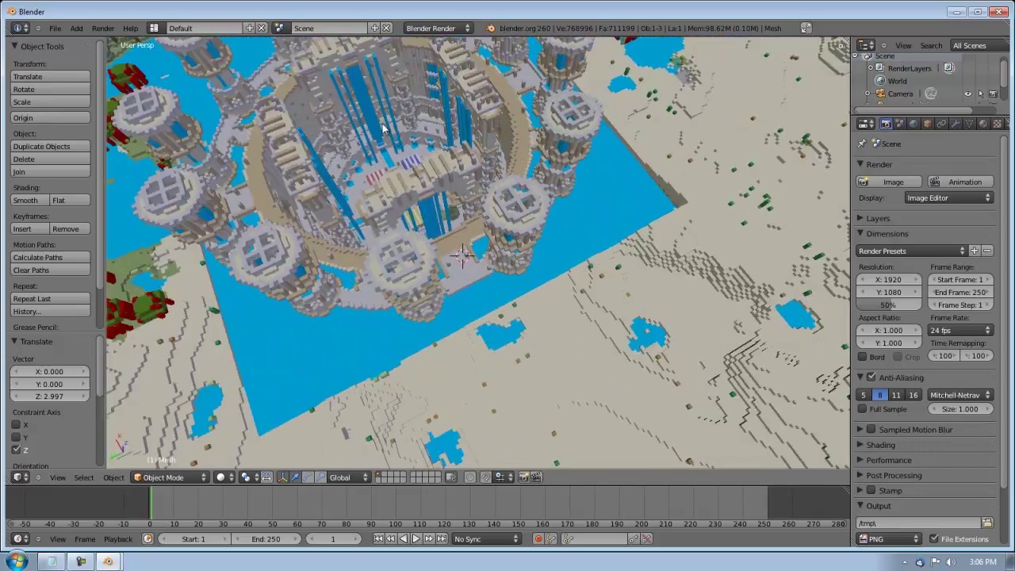
middle_click_drag(384, 129, 292, 83)
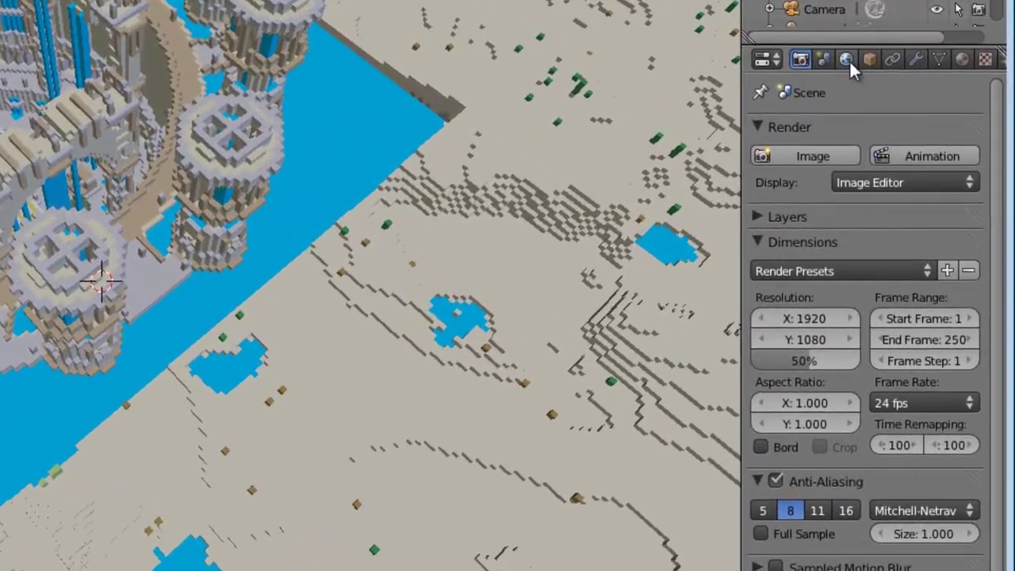
Enable Ambient Occlusion in the world settings and set its factor to 0.25.
left_click(847, 59)
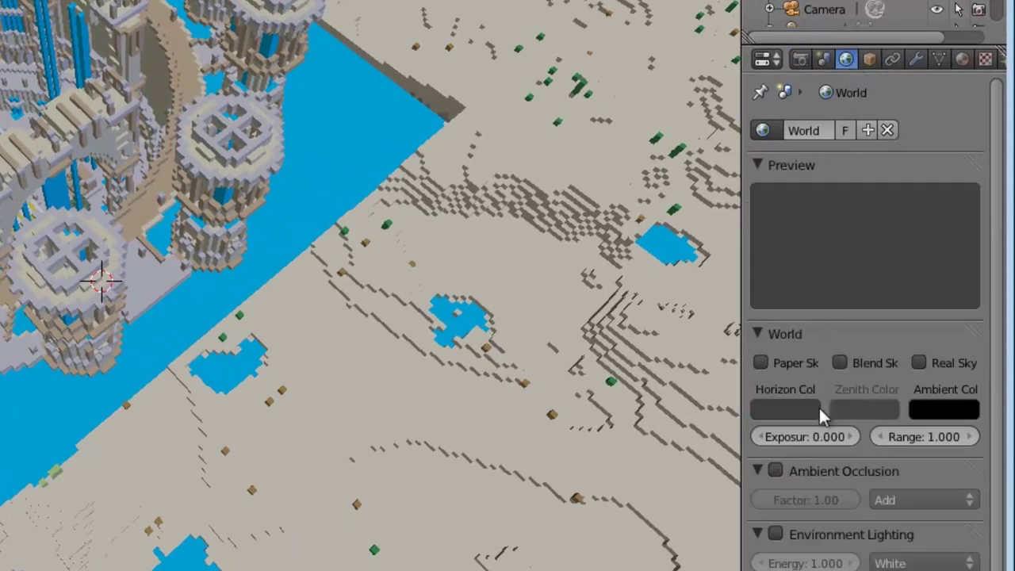
left_click(779, 470)
left_click(814, 502)
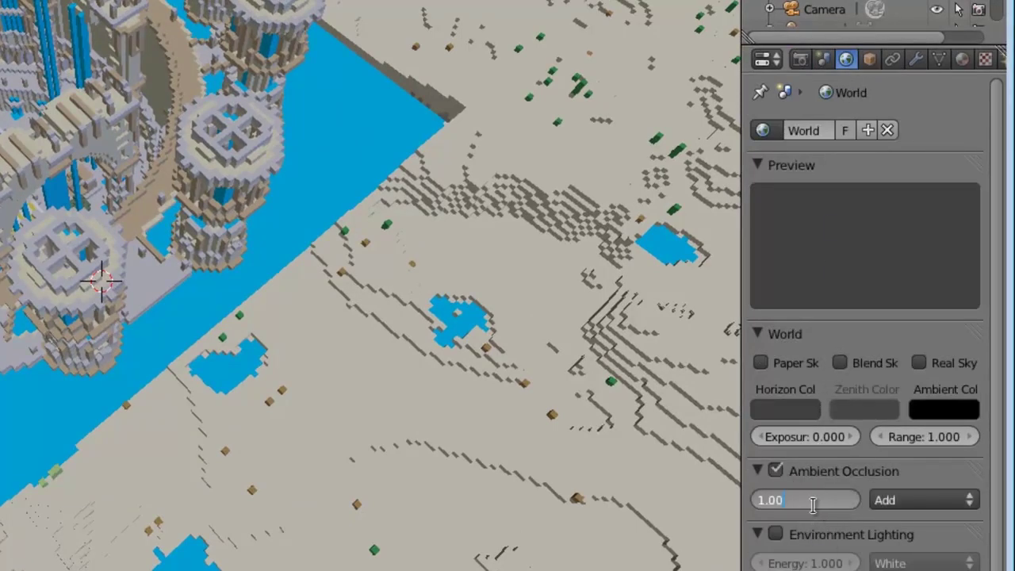
left_click_drag(813, 505, 730, 500)
type("0.25")
key("Return")
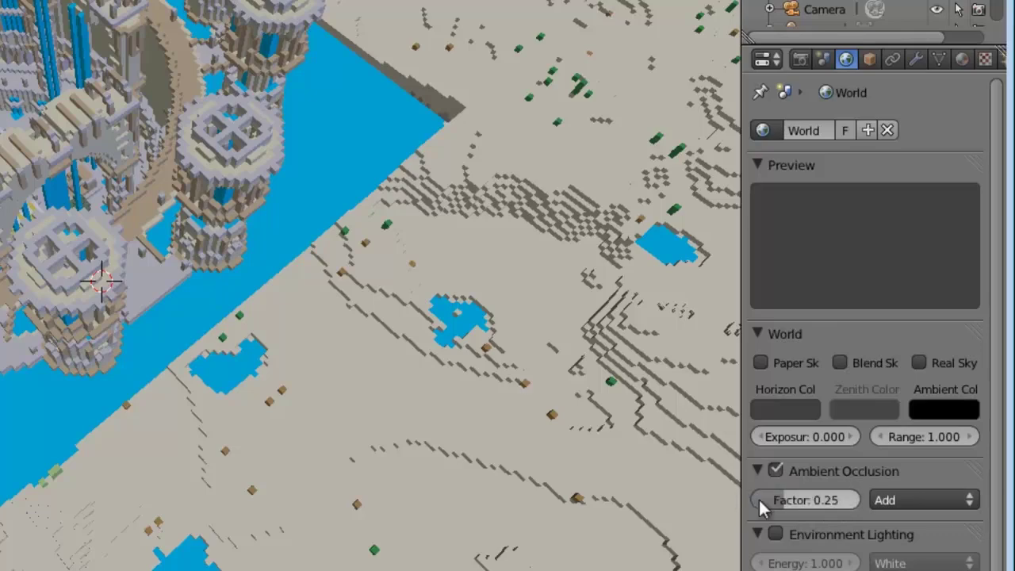
Look over the whole world model from different sides to locate the camera relative to the castle.
scroll(36, 168, "down", 3)
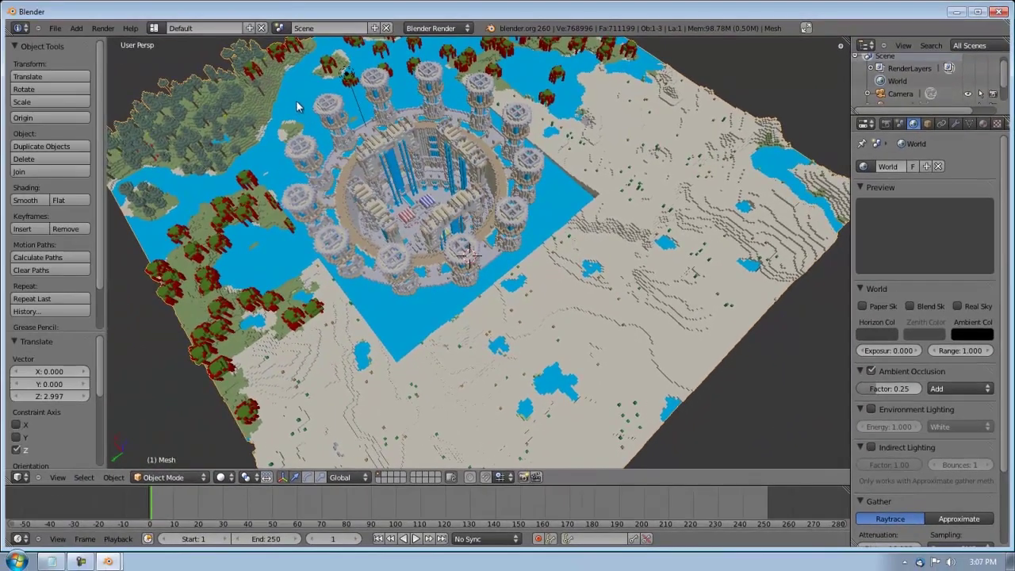
scroll(296, 100, "down", 4)
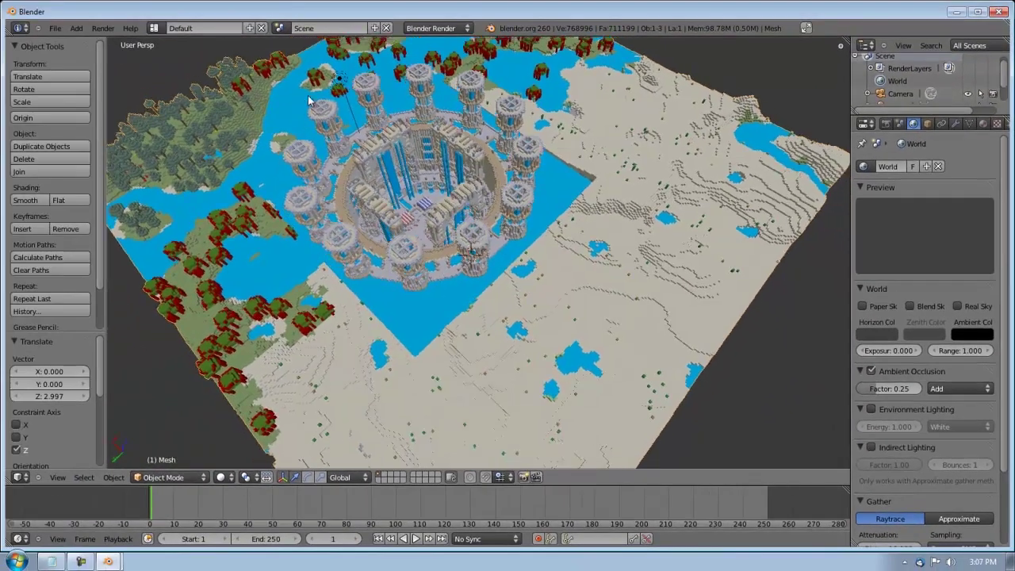
scroll(333, 101, "down", 3)
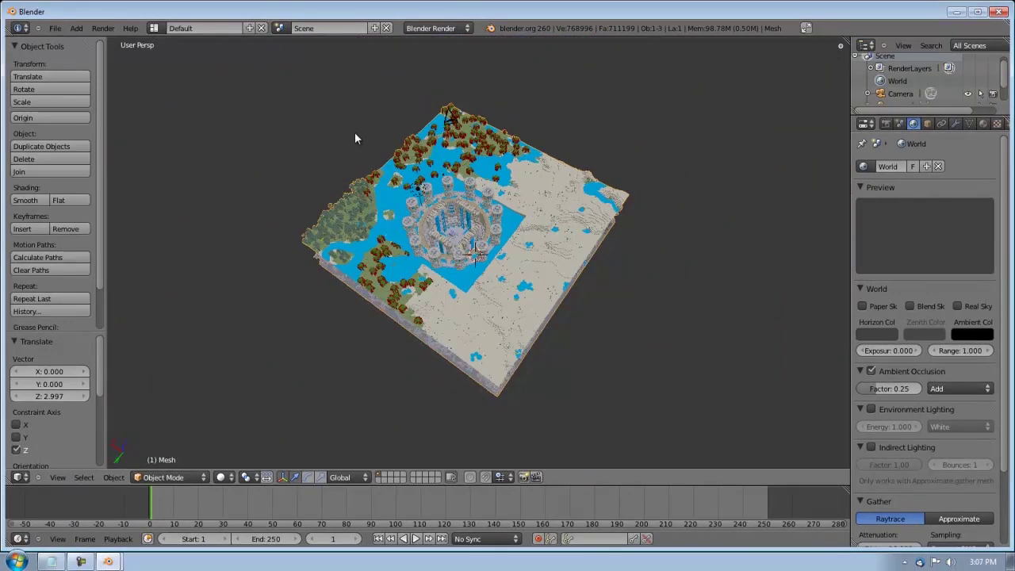
middle_click_drag(355, 138, 263, 138)
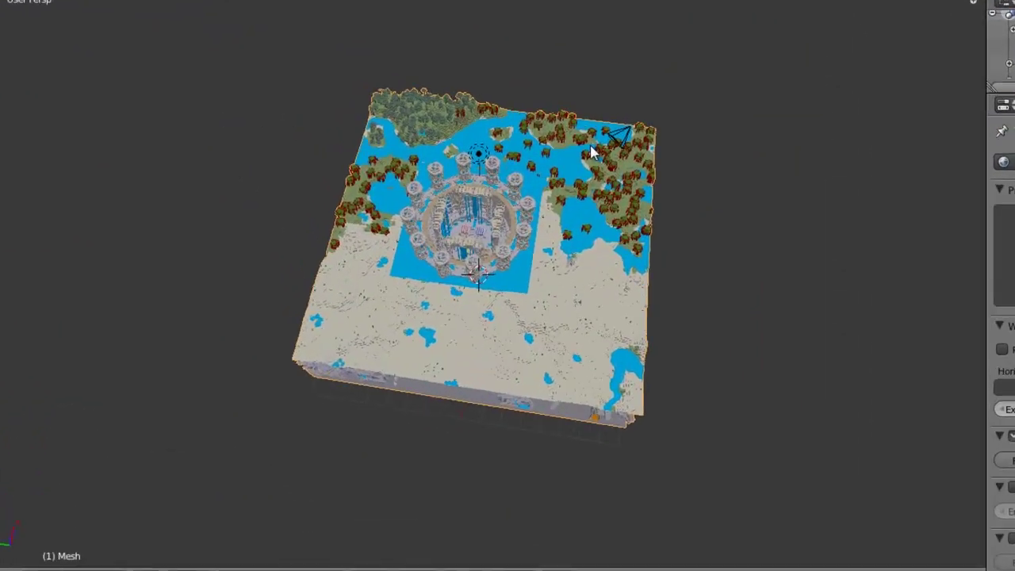
mouse_move(591, 145)
middle_mouse_down()
mouse_move(566, 155)
mouse_move(571, 143)
middle_mouse_up()
scroll(704, 163, "up", 1)
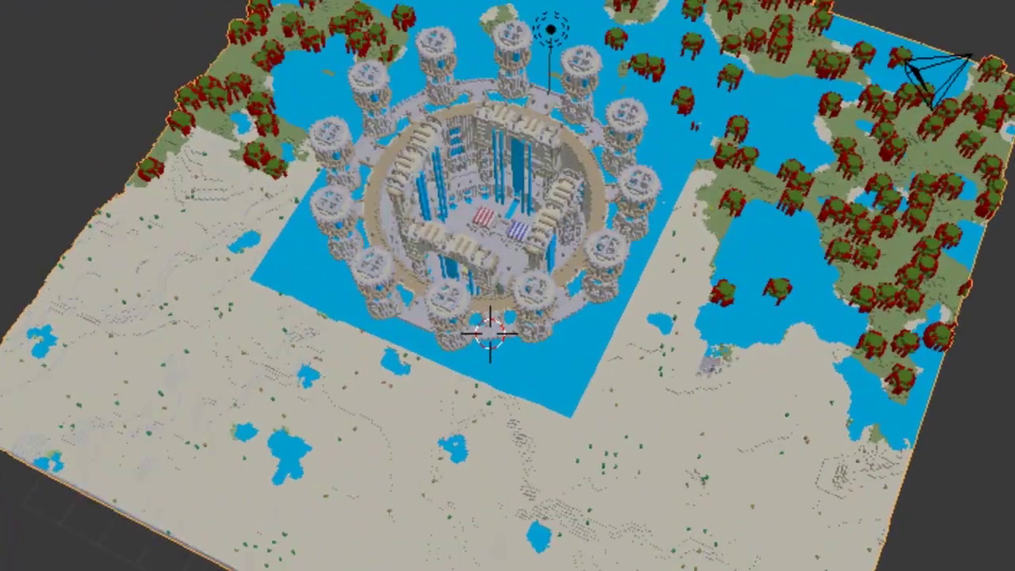
middle_click_drag(931, 97, 674, 124, "shift")
middle_click_drag(674, 124, 286, 27)
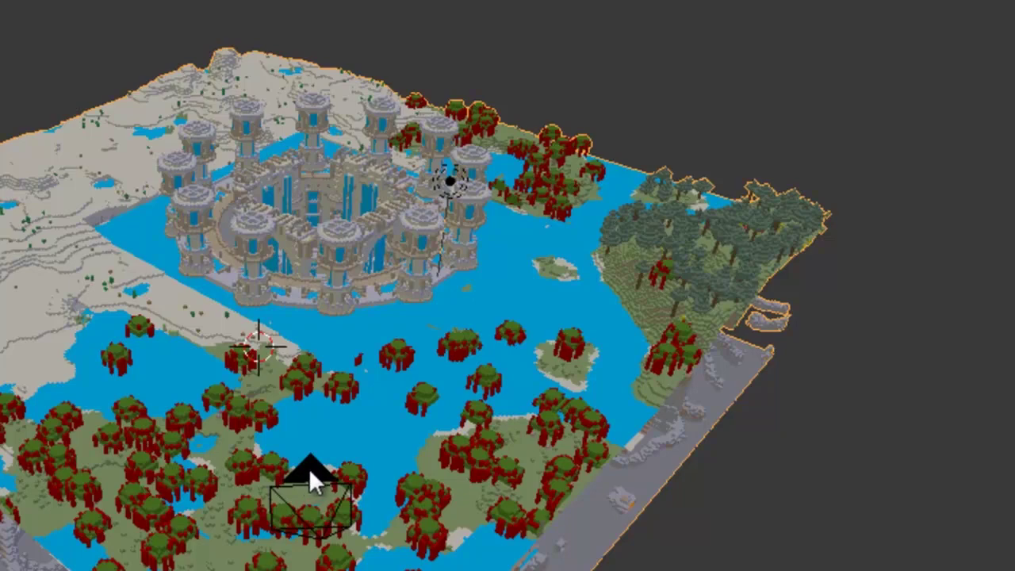
Select the camera, move it along Y to the front of the castle, and raise it about 0.69 units along Z.
left_click(308, 473)
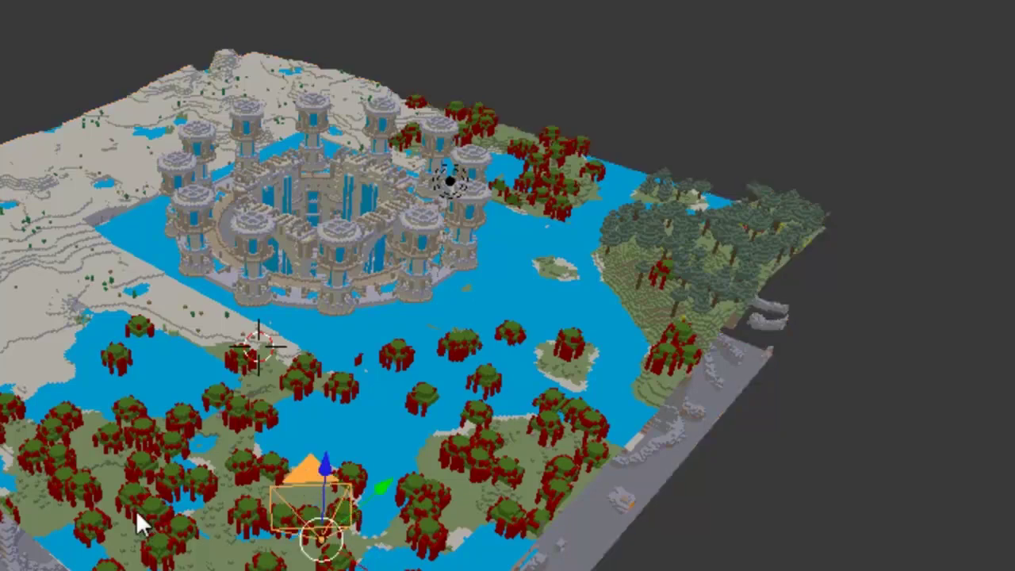
right_click(9, 499)
middle_click_drag(8, 498, 17, 498)
middle_click_drag(99, 428, 249, 239)
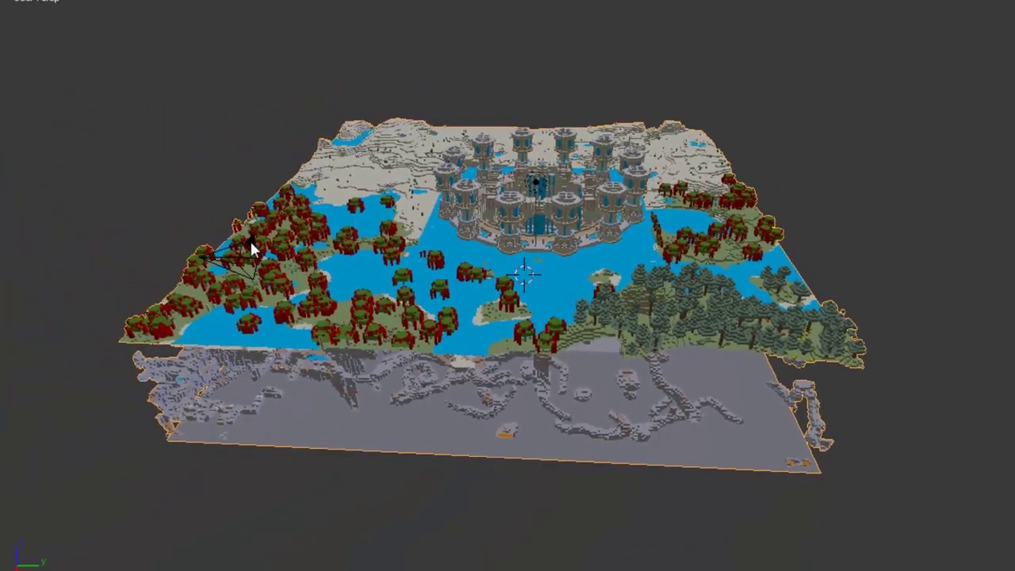
right_click(248, 265)
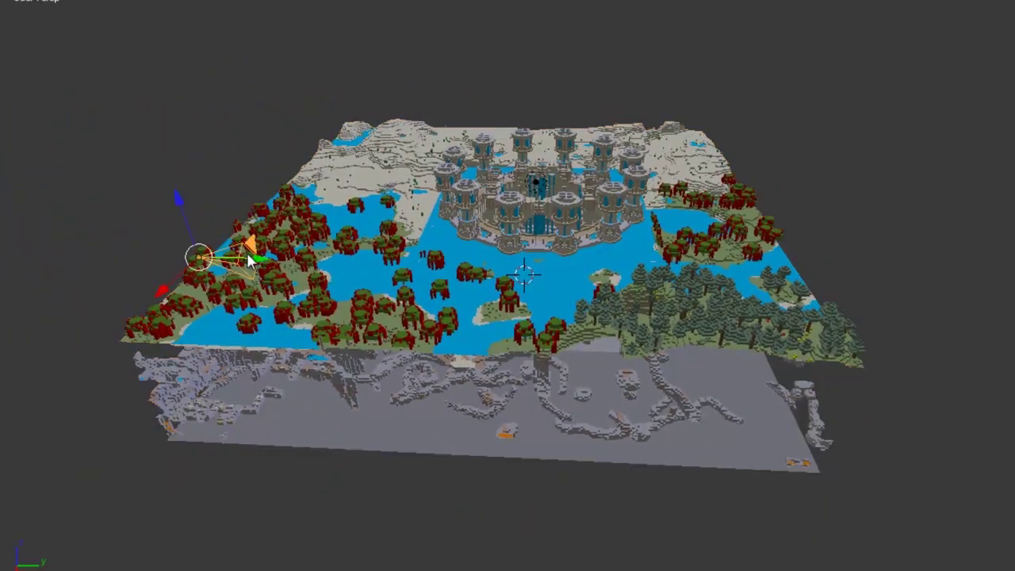
left_click_drag(259, 262, 572, 289)
middle_click_drag(554, 247, 590, 269)
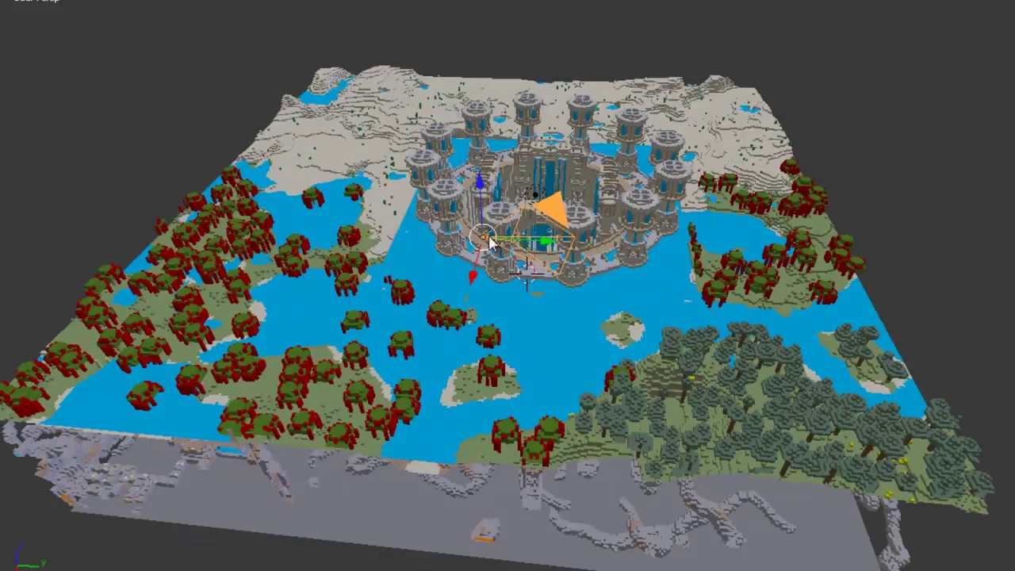
scroll(492, 195, "up", 3)
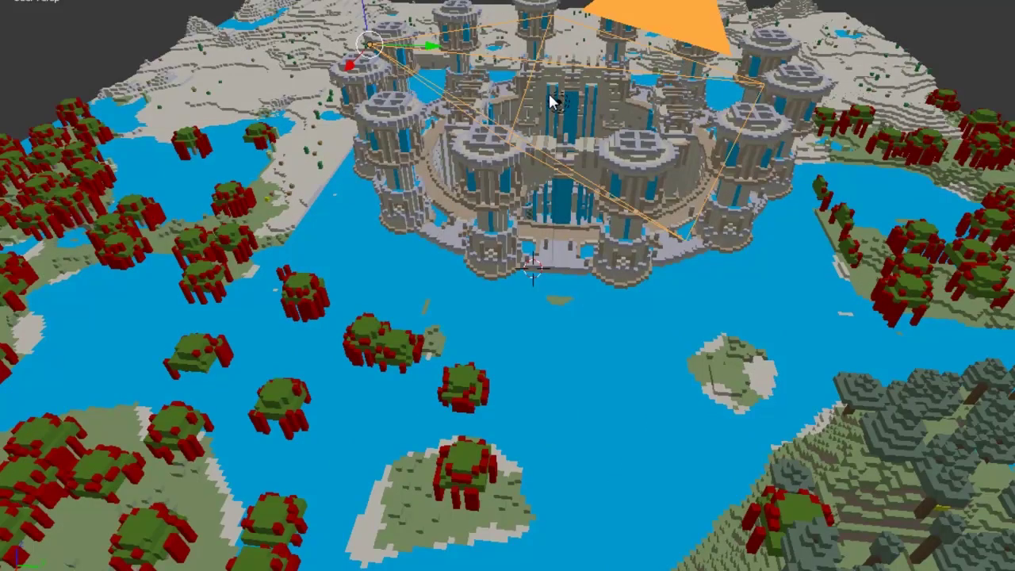
scroll(553, 103, "down", 4)
scroll(303, 426, "up", 2)
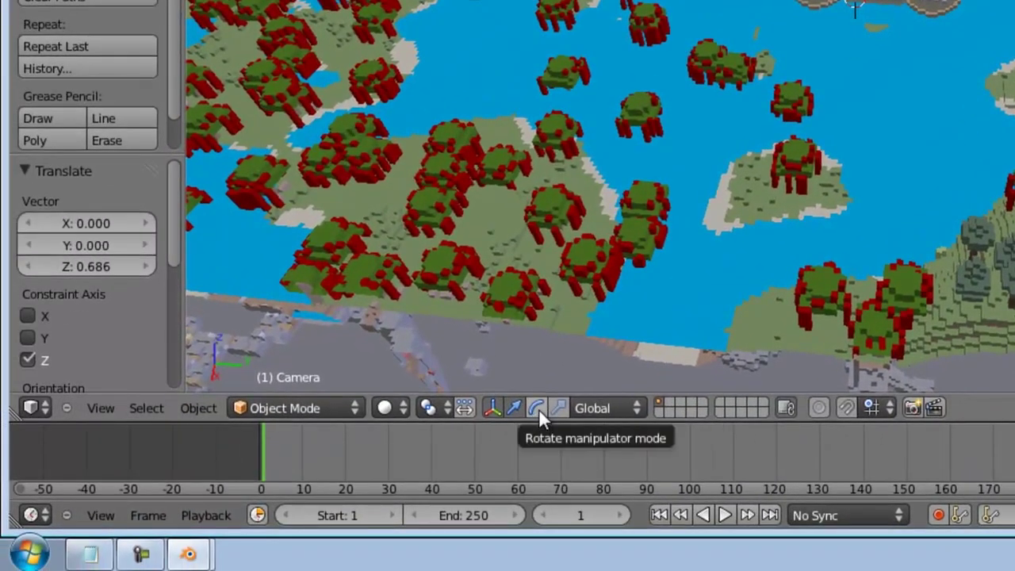
Rotate the camera towards the castle, about 37° around Z and about -3° freely, and render a test image.
left_click(537, 407)
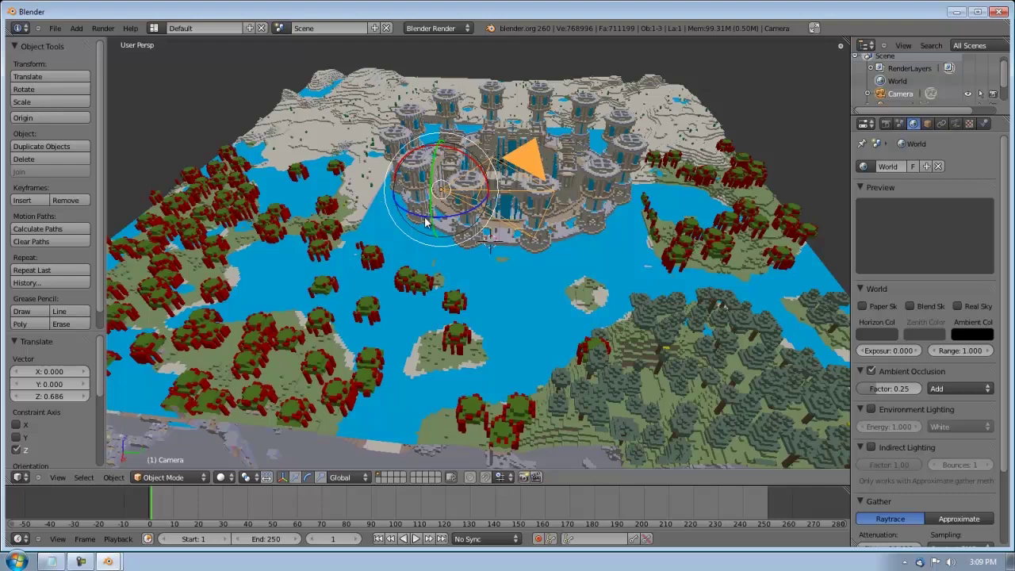
left_click_drag(424, 220, 444, 220)
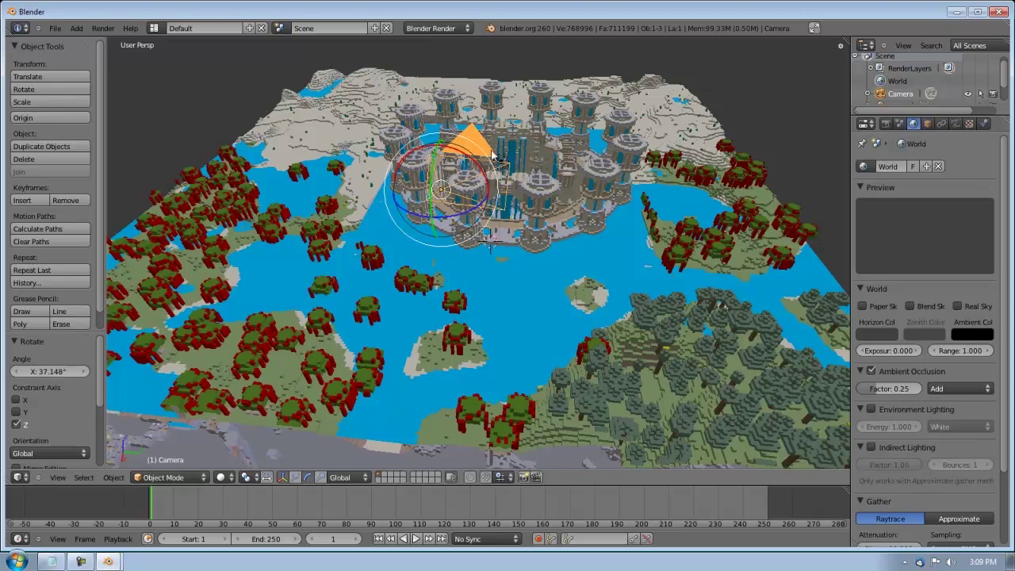
left_click_drag(485, 152, 482, 150)
middle_click_drag(450, 185, 393, 349)
key("F12")
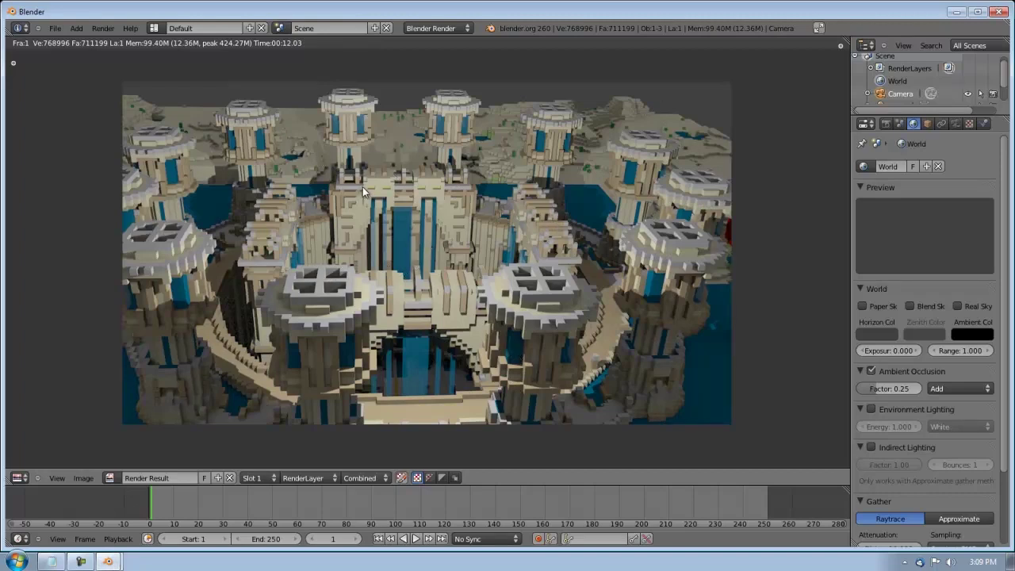
key("Escape")
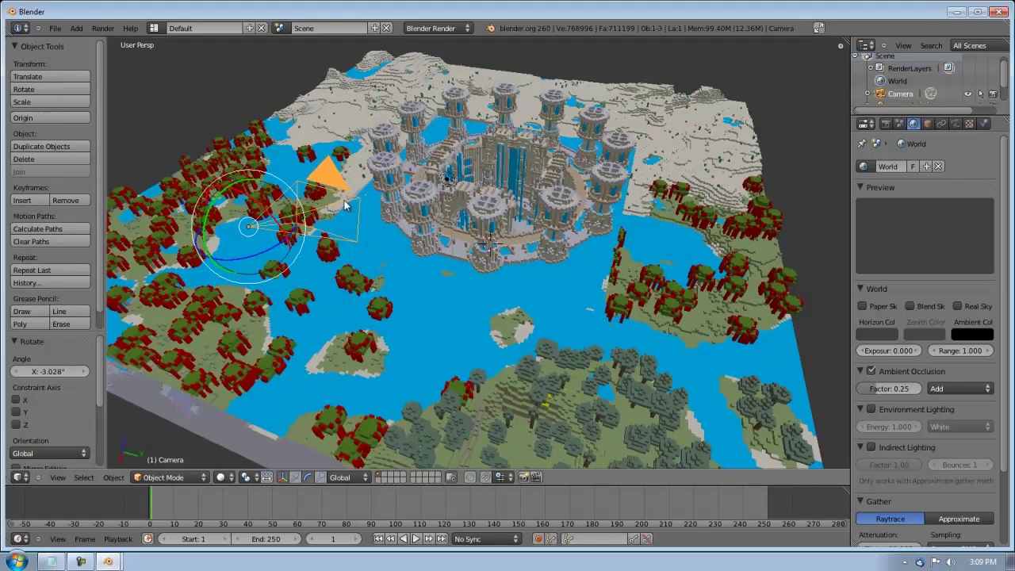
Tilt the camera about 10.6° around Y, render the view again, and return to the 3D scene.
left_click_drag(208, 225, 223, 242)
key("F12")
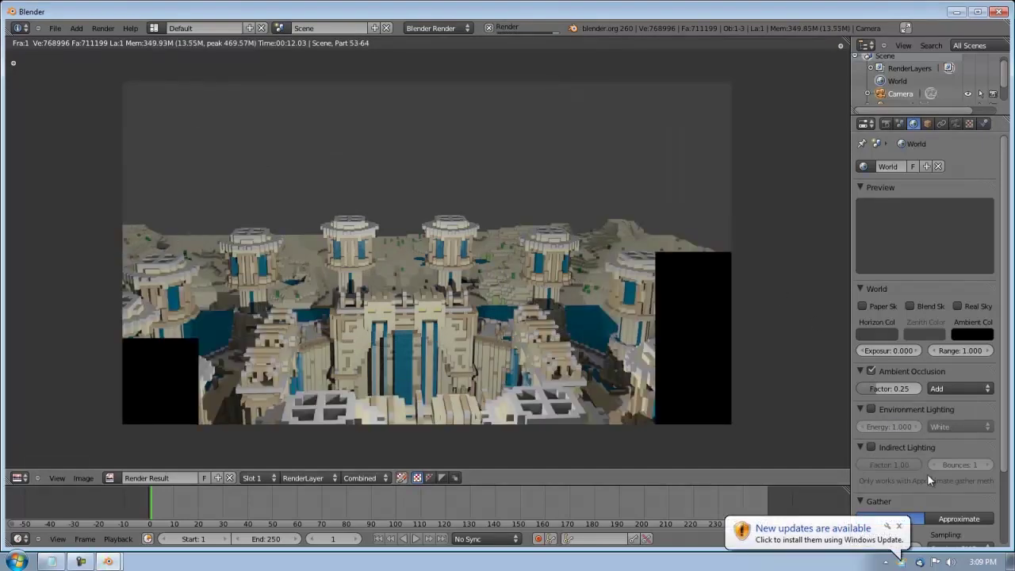
left_click(899, 527)
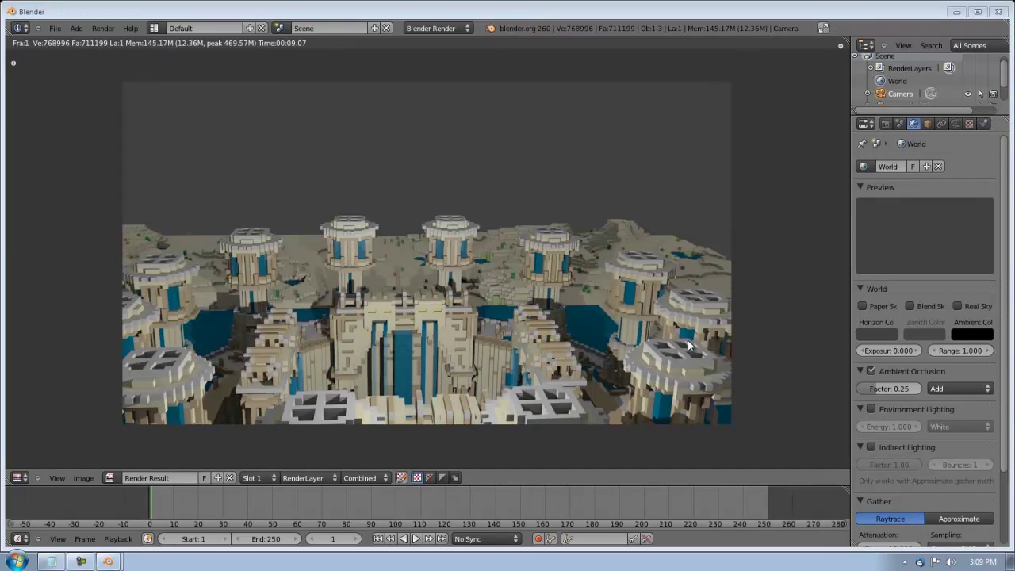
left_click(80, 562)
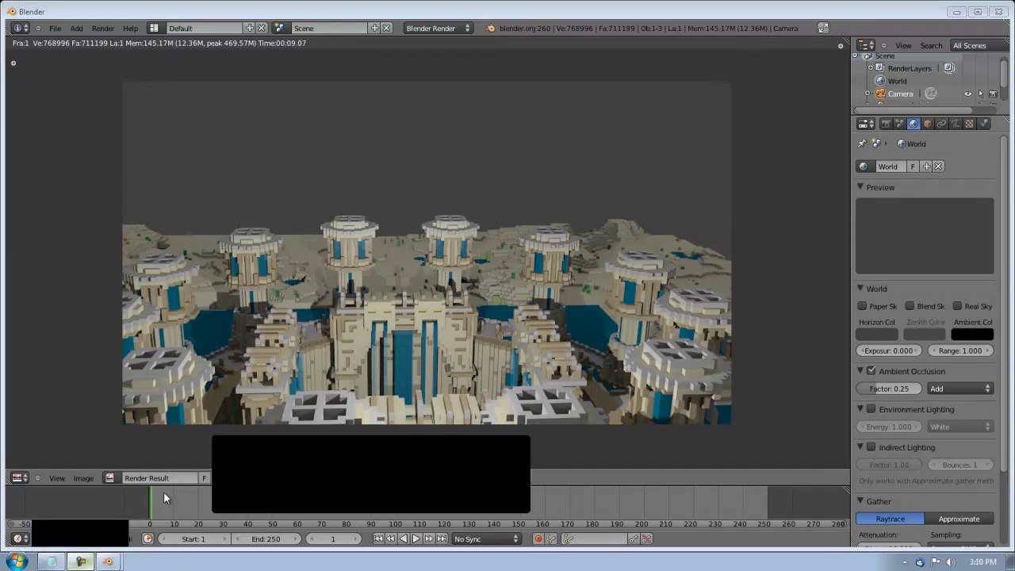
left_click(82, 563)
mouse_move(118, 562)
left_click(115, 532)
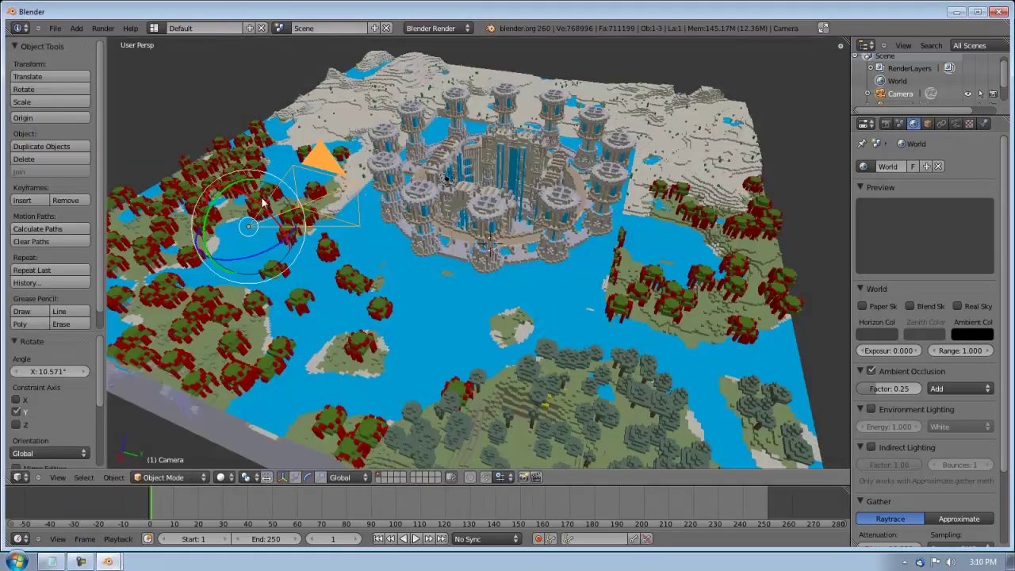
Tilt the camera back around Y by about -2.1° and a further -6.6°.
left_click_drag(232, 181, 236, 181)
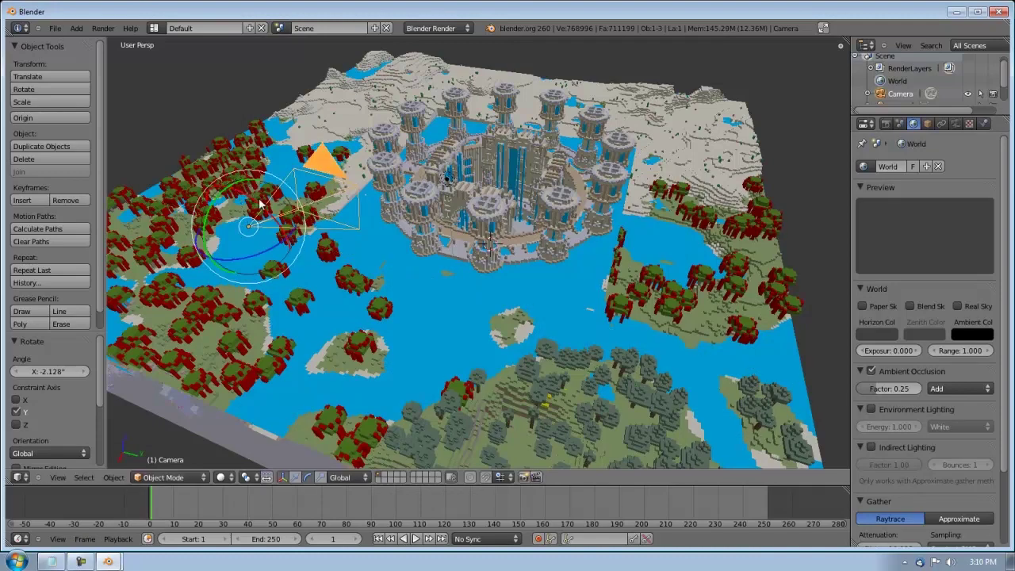
left_click_drag(212, 216, 215, 213)
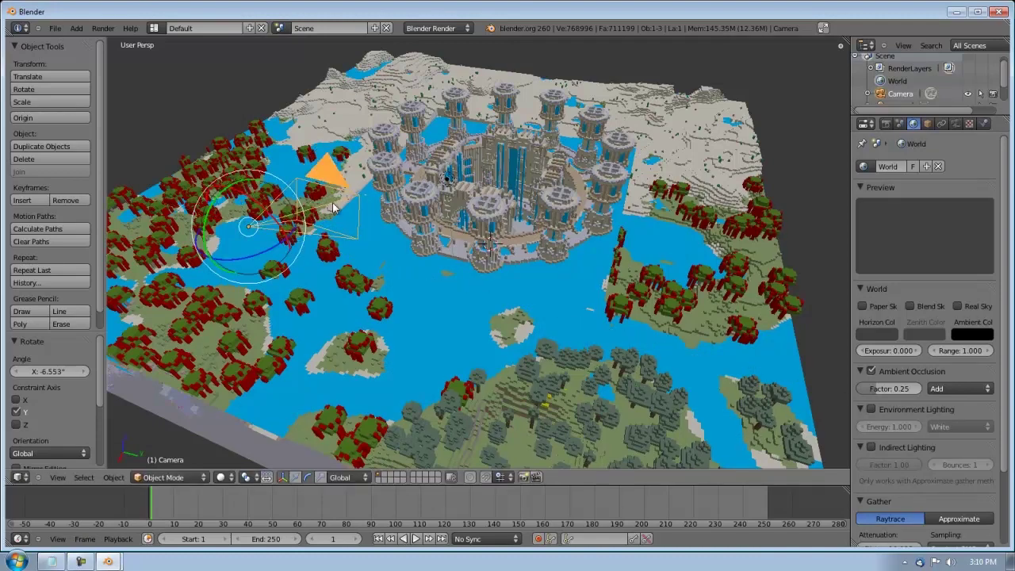